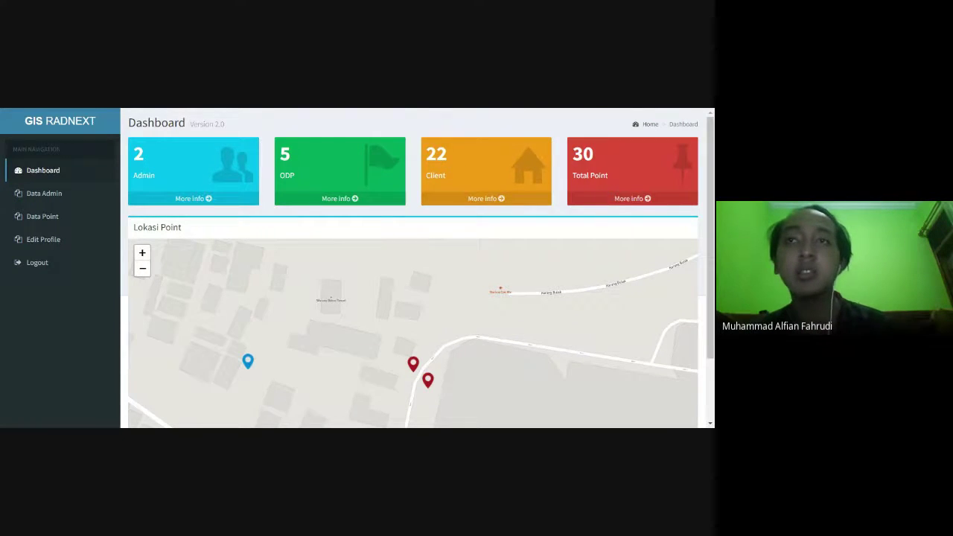
{"action": "scroll", "coordinate": [591, 176], "scroll_direction": "down", "scroll_amount": 1}
{"action": "scroll", "coordinate": [591, 179], "scroll_direction": "up", "scroll_amount": 1}
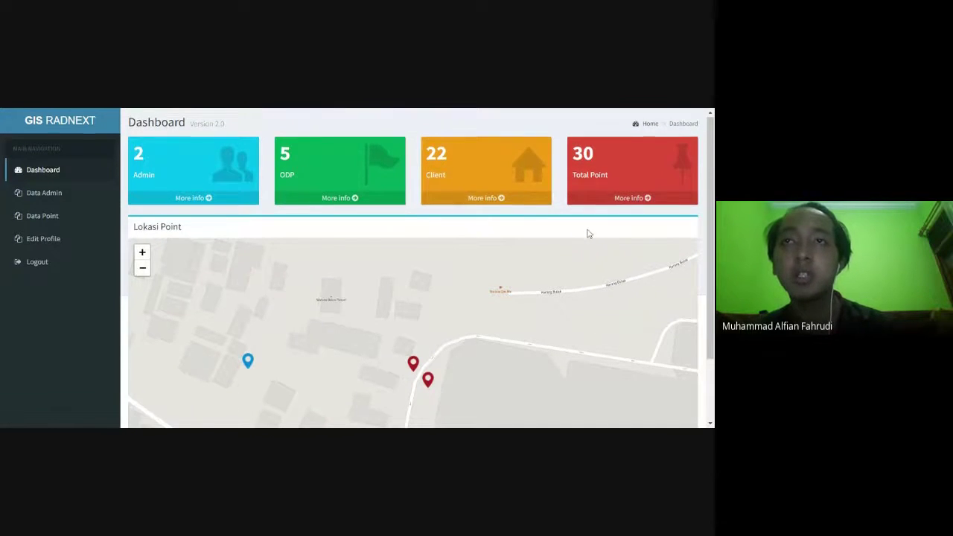
{"action": "scroll", "coordinate": [587, 234], "scroll_direction": "down", "scroll_amount": 1}
{"action": "scroll", "coordinate": [525, 229], "scroll_direction": "down", "scroll_amount": 1}
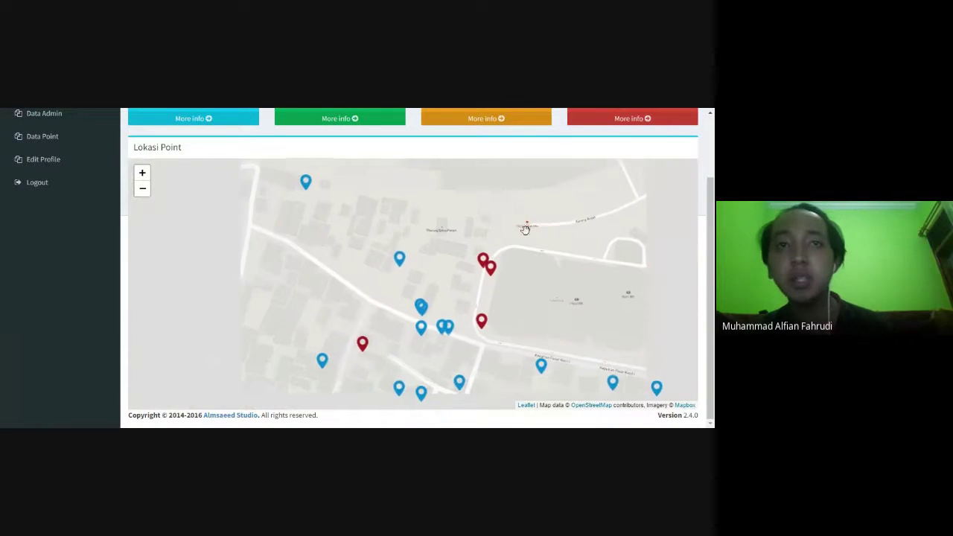
{"action": "scroll", "coordinate": [524, 229], "scroll_direction": "down", "scroll_amount": 1}
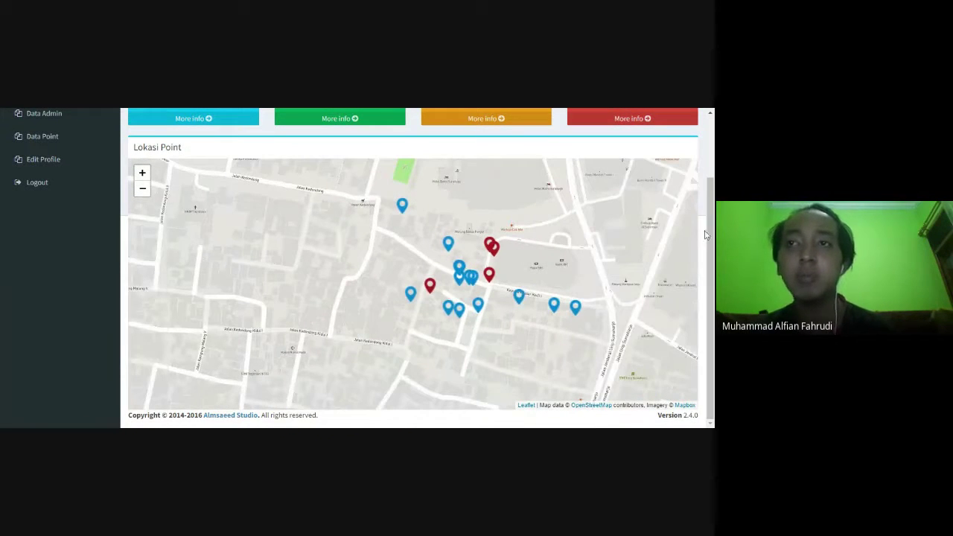
{"action": "scroll", "coordinate": [585, 211], "scroll_direction": "down", "scroll_amount": 1}
{"action": "scroll", "coordinate": [607, 257], "scroll_direction": "up", "scroll_amount": 1}
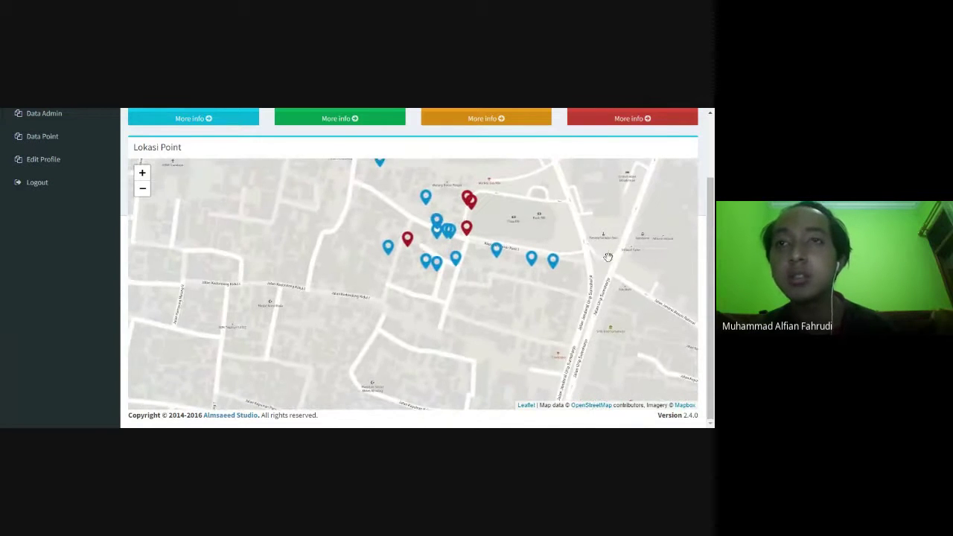
{"action": "left_click_drag", "start_coordinate": [631, 198], "coordinate": [563, 219]}
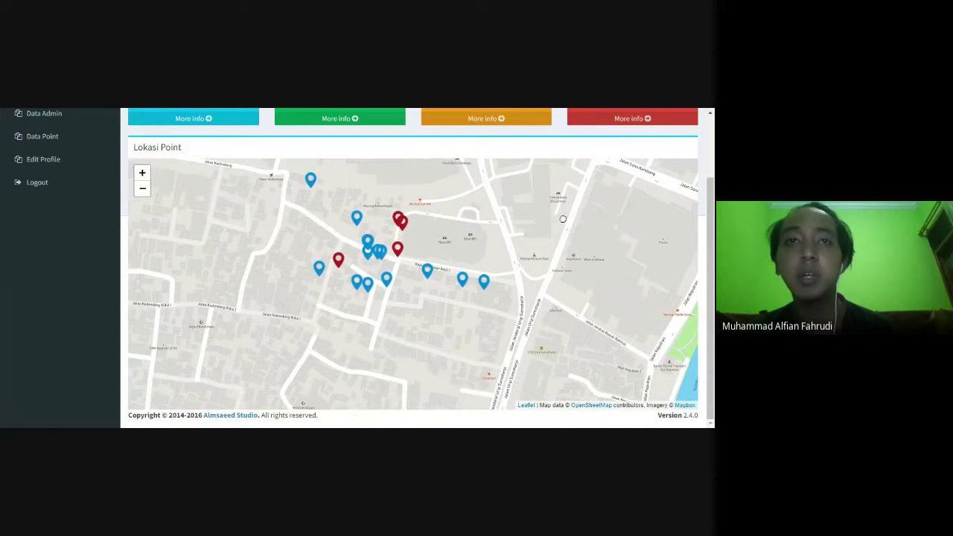
{"action": "scroll", "coordinate": [710, 223], "scroll_direction": "up", "scroll_amount": 1}
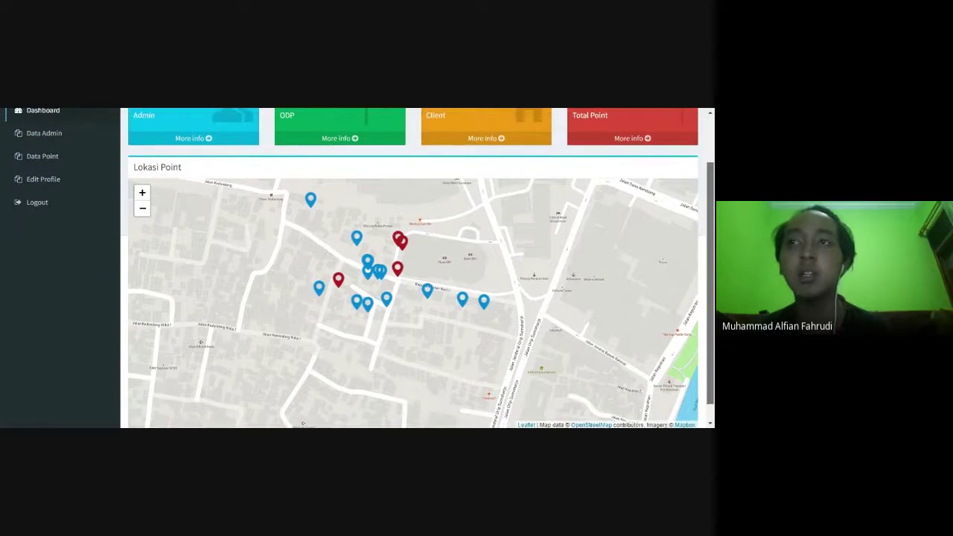
{"action": "scroll", "coordinate": [615, 183], "scroll_direction": "up", "scroll_amount": 1}
{"action": "scroll", "coordinate": [445, 260], "scroll_direction": "up", "scroll_amount": 1}
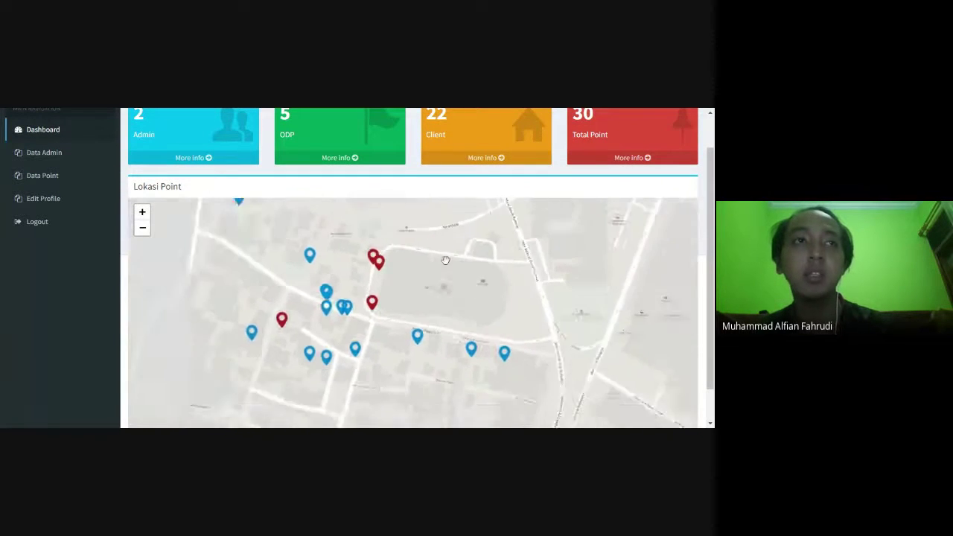
{"action": "scroll", "coordinate": [445, 259], "scroll_direction": "down", "scroll_amount": 1}
{"action": "scroll", "coordinate": [707, 205], "scroll_direction": "up", "scroll_amount": 1}
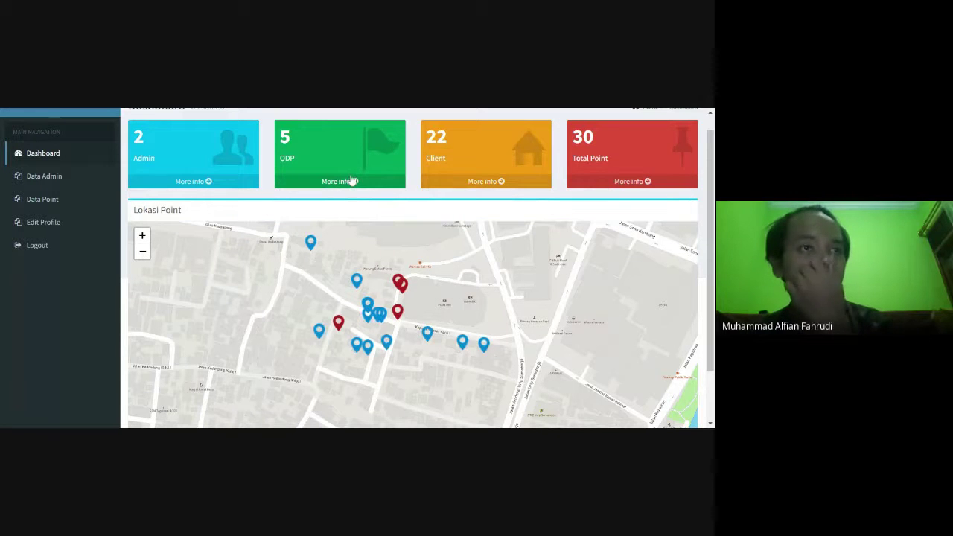
{"action": "scroll", "coordinate": [344, 262], "scroll_direction": "down", "scroll_amount": 1}
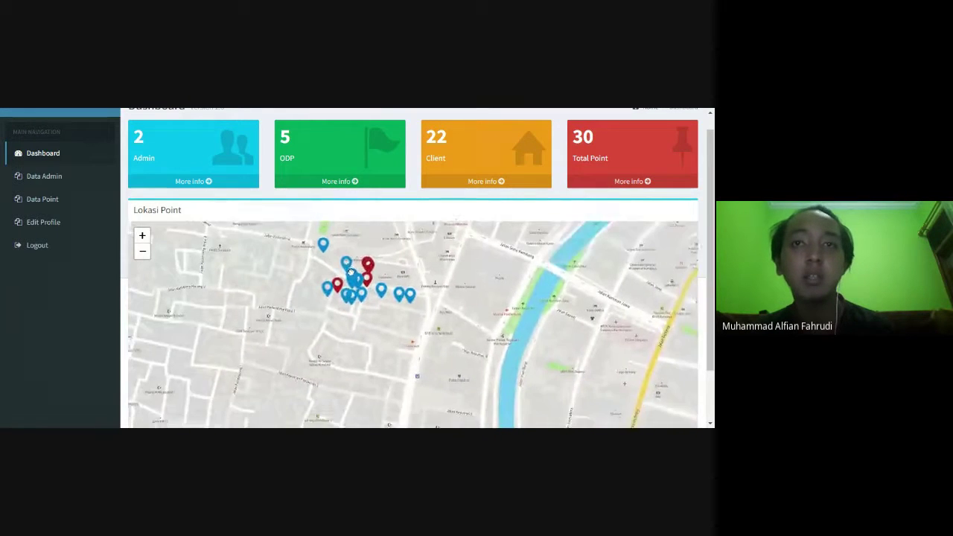
{"action": "scroll", "coordinate": [350, 273], "scroll_direction": "up", "scroll_amount": 2}
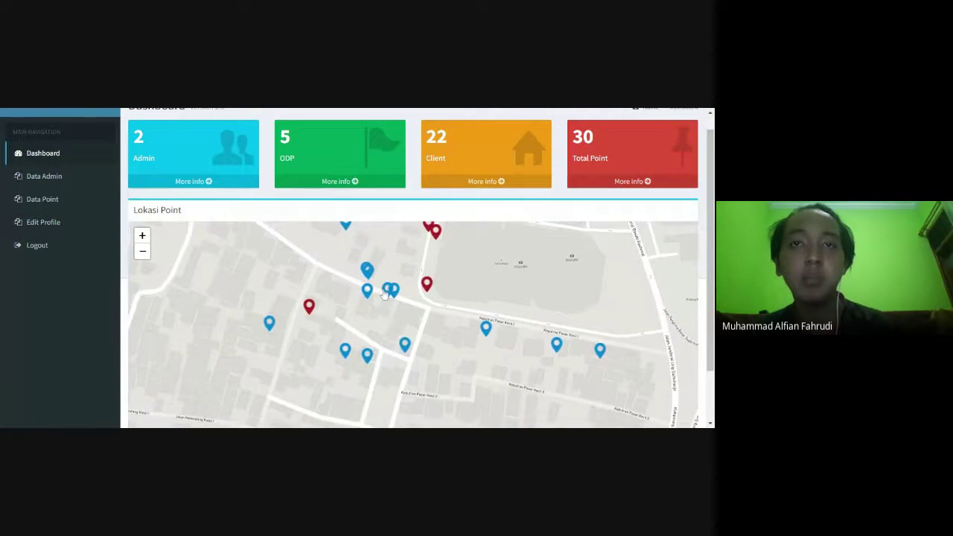
{"action": "left_click_drag", "start_coordinate": [387, 225], "coordinate": [389, 299]}
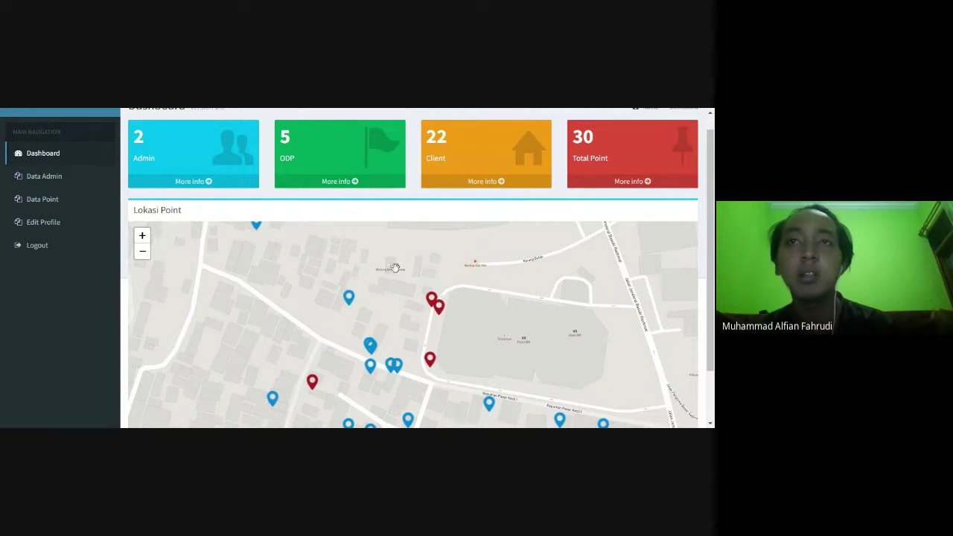
{"action": "left_click_drag", "start_coordinate": [235, 266], "coordinate": [214, 282]}
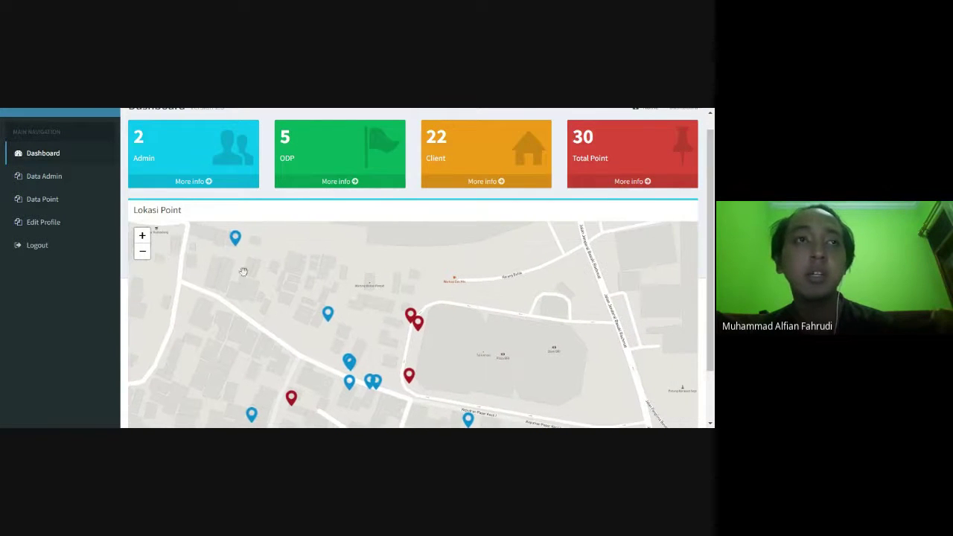
{"action": "scroll", "coordinate": [279, 264], "scroll_direction": "down", "scroll_amount": 1}
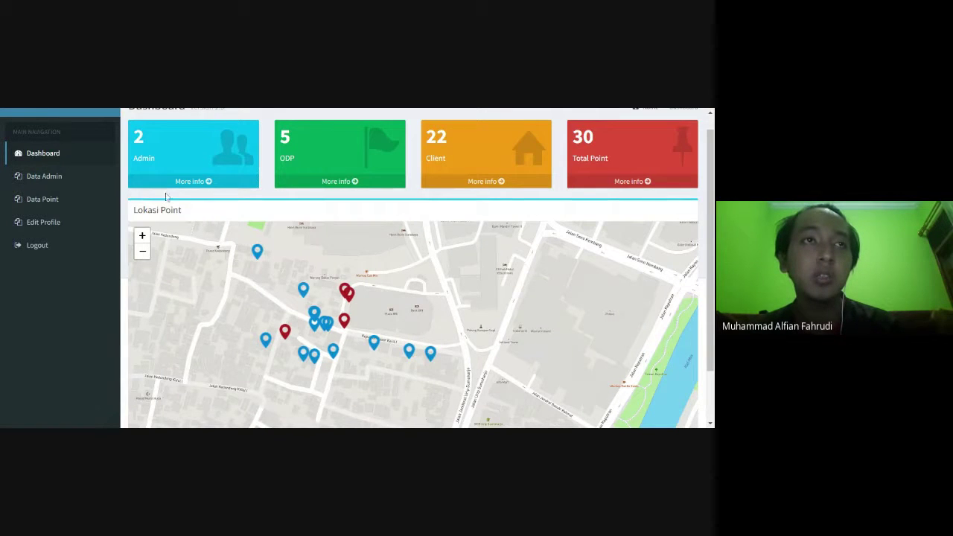
In Data Admin, back out of an unsaved new-admin form and delete the second admin account
{"action": "left_click", "coordinate": [71, 178]}
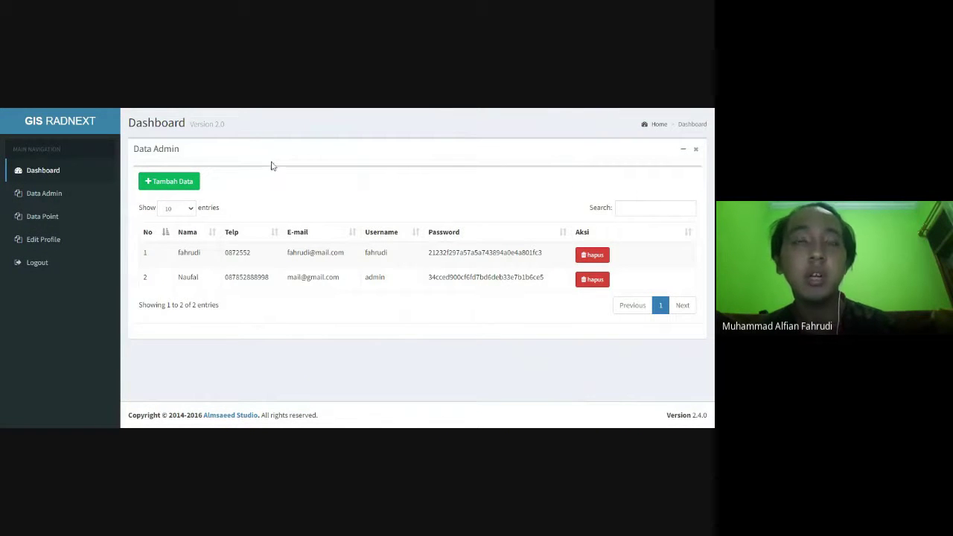
{"action": "left_click", "coordinate": [173, 186]}
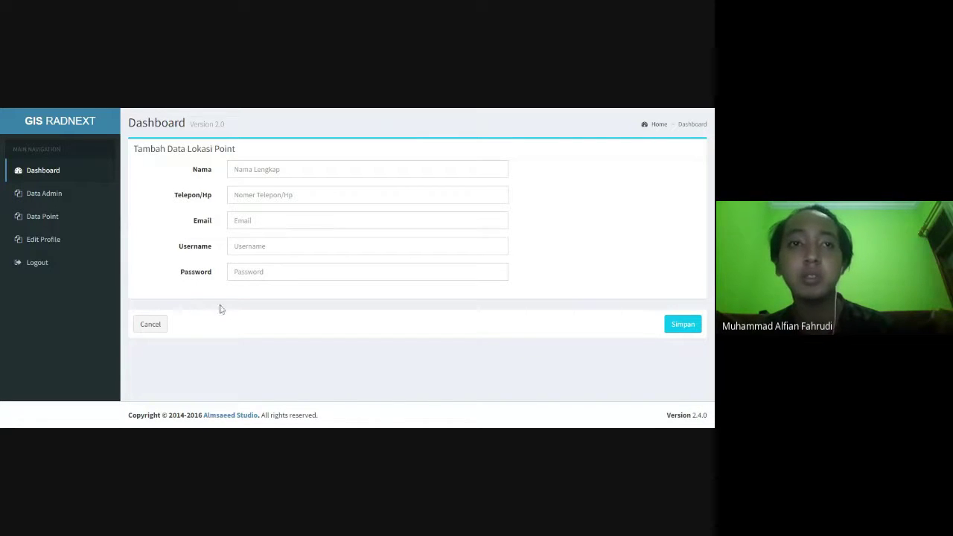
{"action": "left_click", "coordinate": [164, 320]}
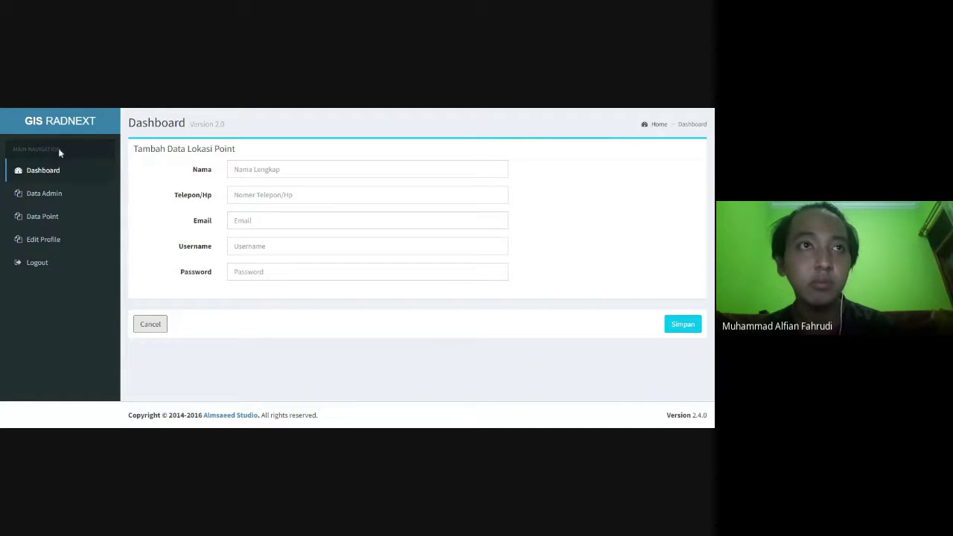
{"action": "left_click", "coordinate": [60, 111]}
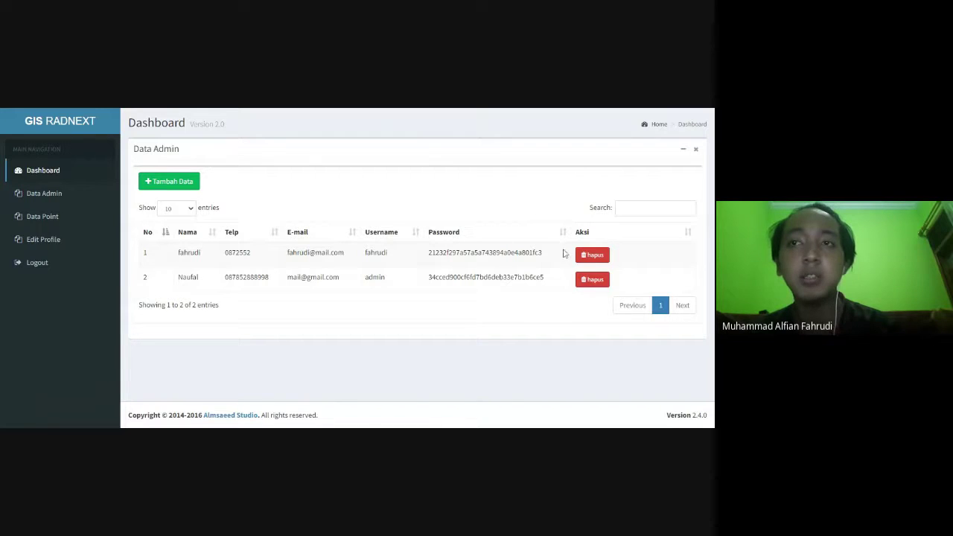
{"action": "left_click", "coordinate": [589, 279]}
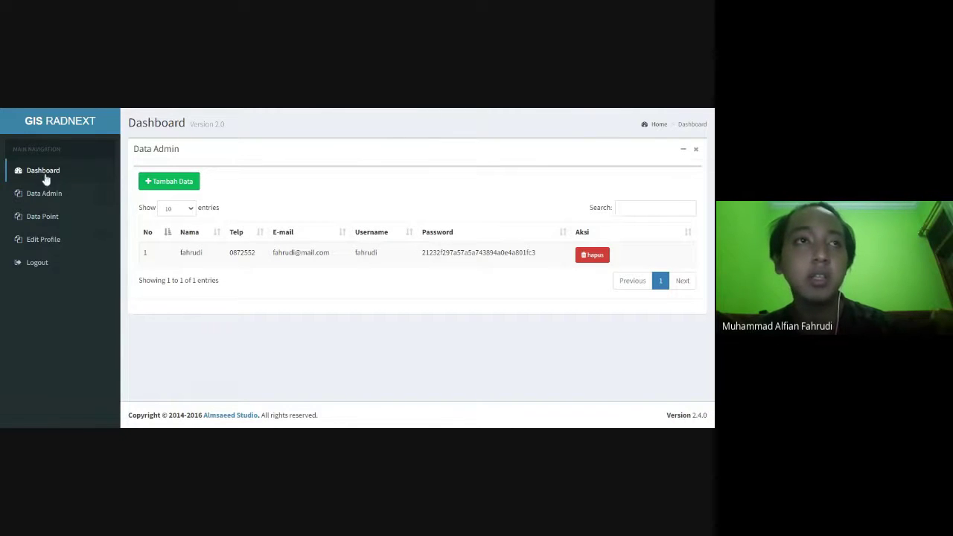
Open Data Point and scroll through the 30 saved points with their coordinates
{"action": "left_click", "coordinate": [58, 218]}
{"action": "scroll", "coordinate": [266, 187], "scroll_direction": "down", "scroll_amount": 3}
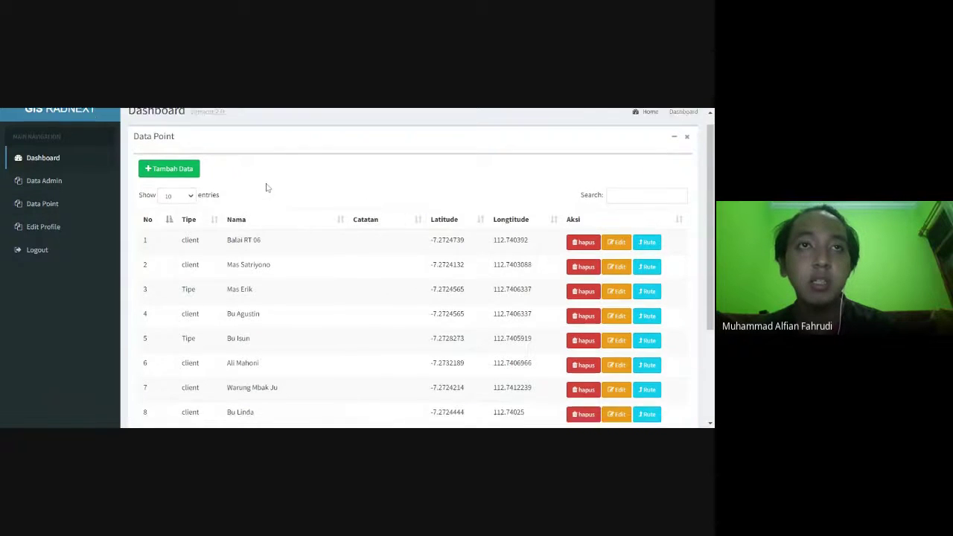
{"action": "scroll", "coordinate": [330, 221], "scroll_direction": "up", "scroll_amount": 2}
{"action": "scroll", "coordinate": [331, 223], "scroll_direction": "down", "scroll_amount": 3}
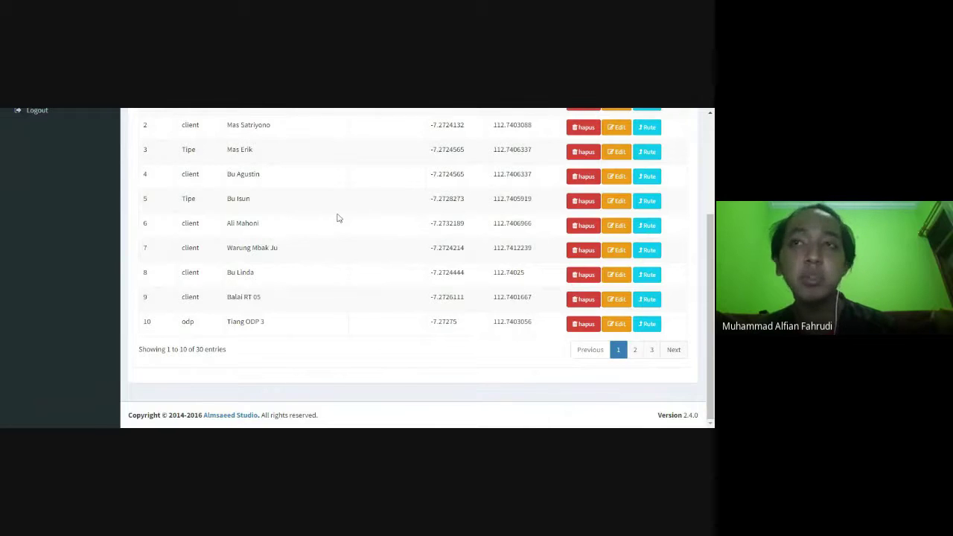
{"action": "scroll", "coordinate": [310, 195], "scroll_direction": "up", "scroll_amount": 3}
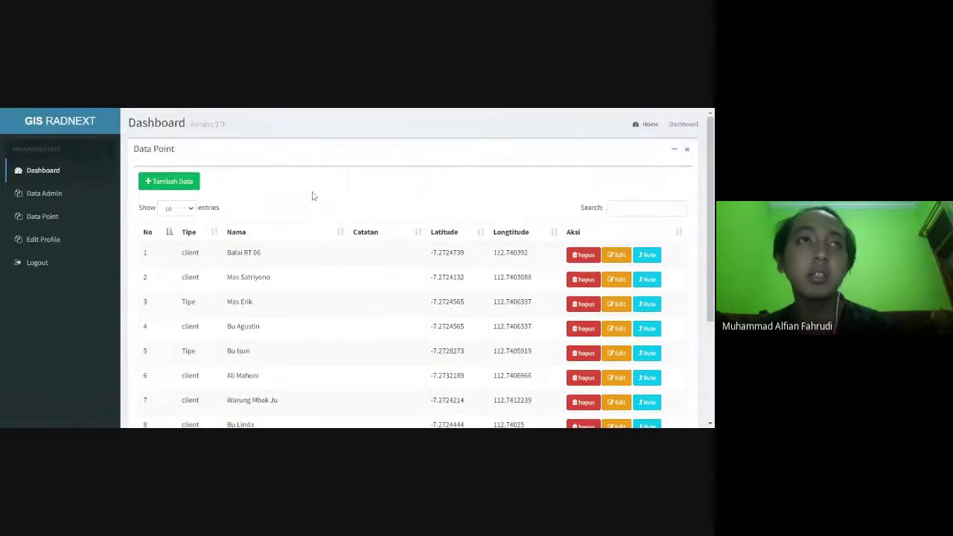
{"action": "scroll", "coordinate": [312, 196], "scroll_direction": "down", "scroll_amount": 3}
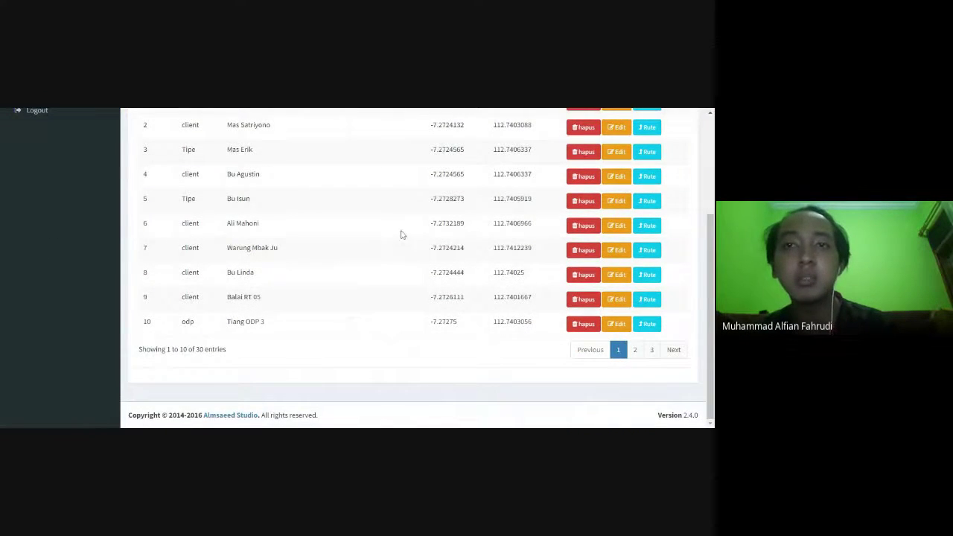
{"action": "scroll", "coordinate": [374, 236], "scroll_direction": "up", "scroll_amount": 1}
{"action": "scroll", "coordinate": [374, 236], "scroll_direction": "down", "scroll_amount": 1}
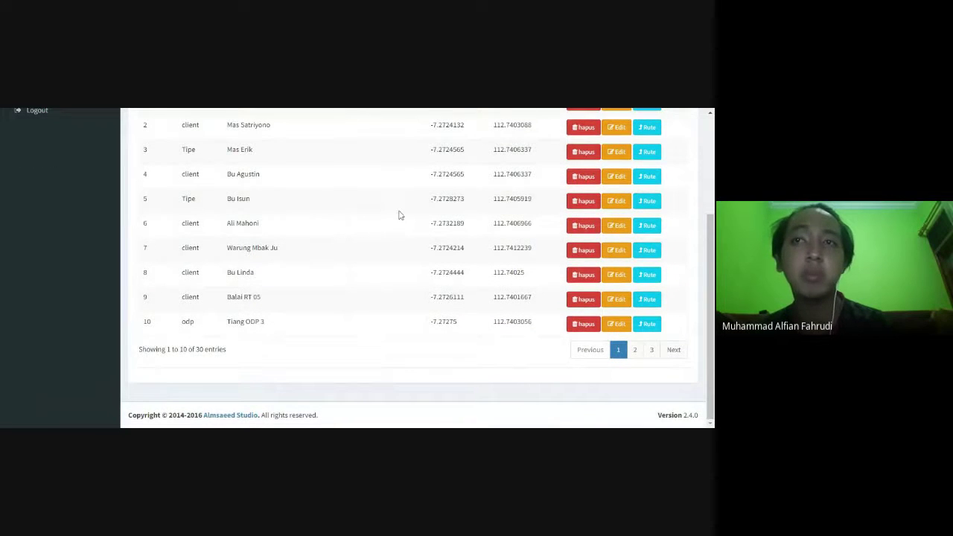
{"action": "scroll", "coordinate": [462, 236], "scroll_direction": "up", "scroll_amount": 1}
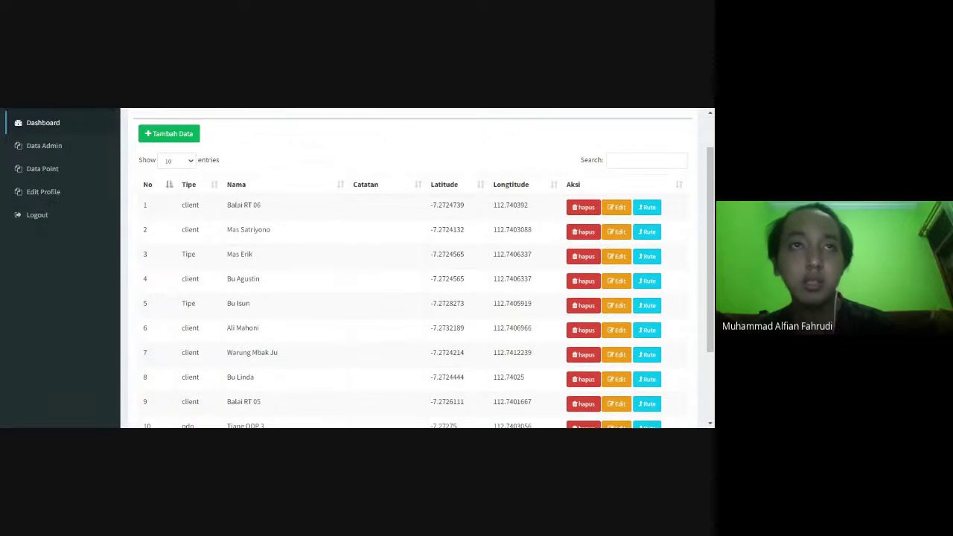
{"action": "scroll", "coordinate": [298, 202], "scroll_direction": "up", "scroll_amount": 1}
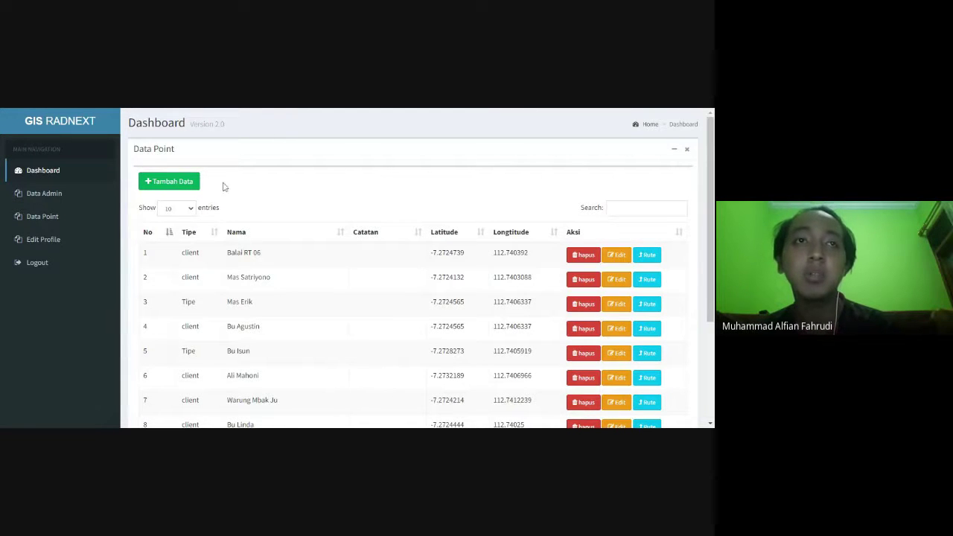
Start a new point of type Client, entering its name and the note 'rumah warna hijau'
{"action": "left_click", "coordinate": [170, 184]}
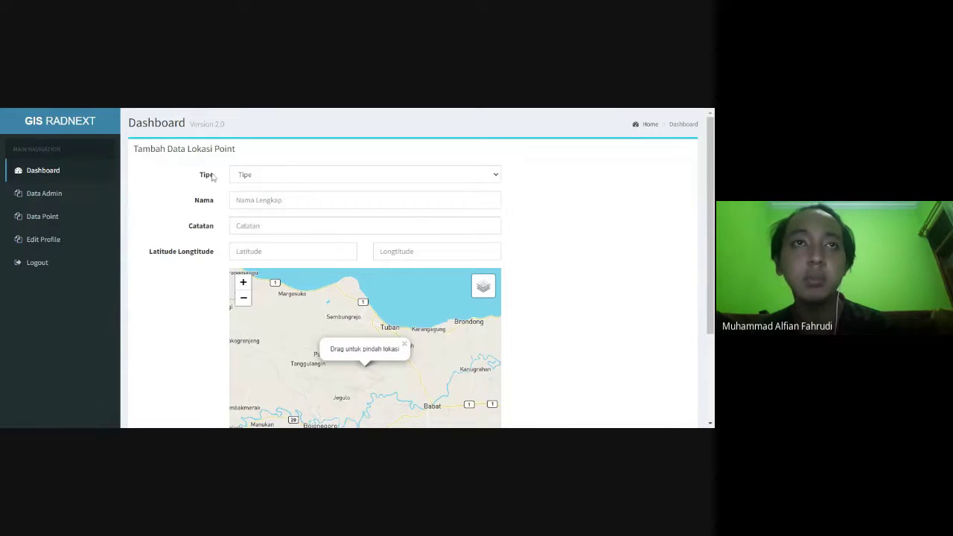
{"action": "left_click", "coordinate": [262, 174]}
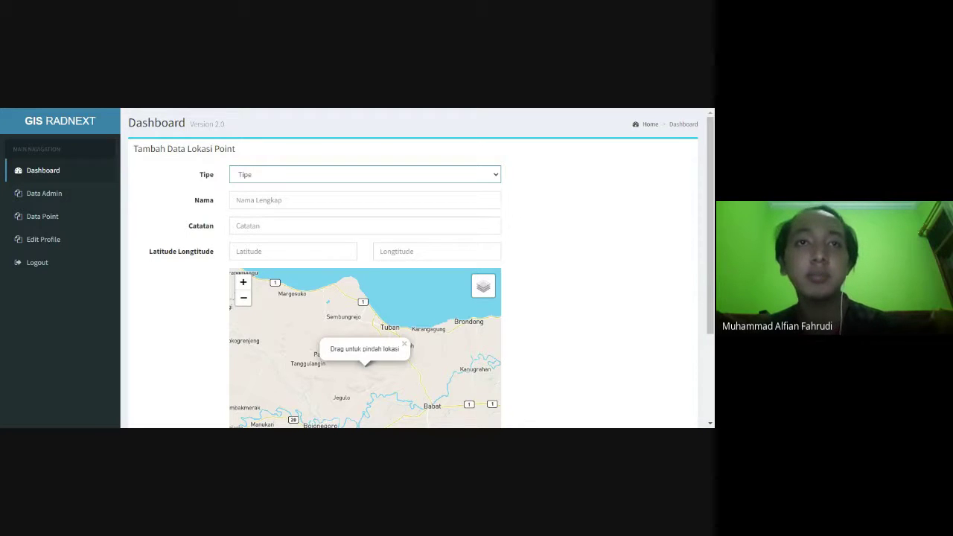
{"action": "left_click", "coordinate": [241, 187]}
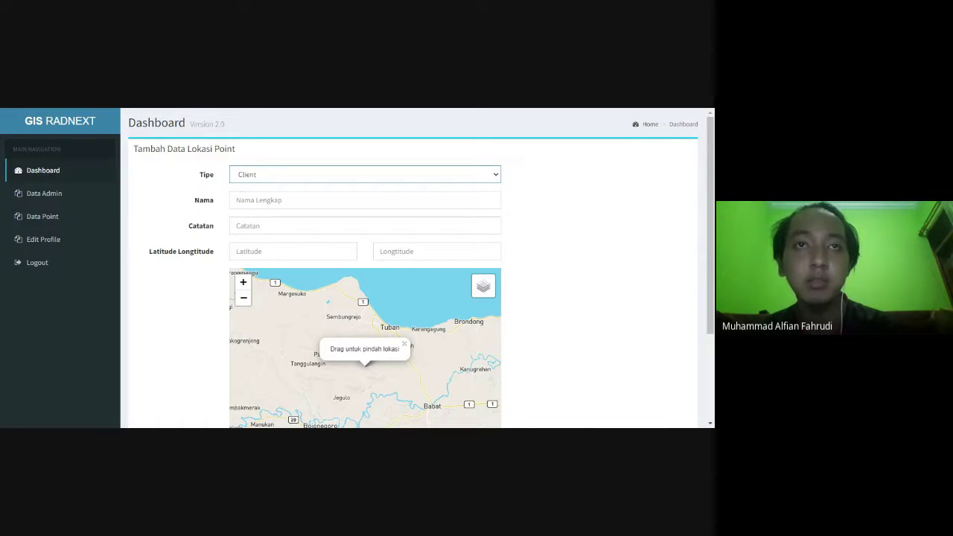
{"action": "scroll", "coordinate": [268, 185], "scroll_direction": "down", "scroll_amount": 10}
{"action": "scroll", "coordinate": [612, 164], "scroll_direction": "up", "scroll_amount": 8}
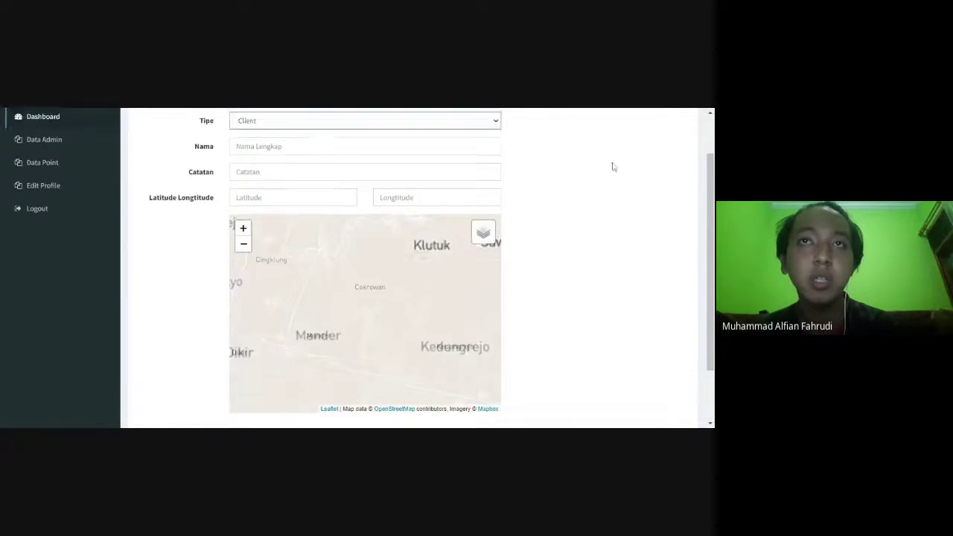
{"action": "key", "text": "Tab"}
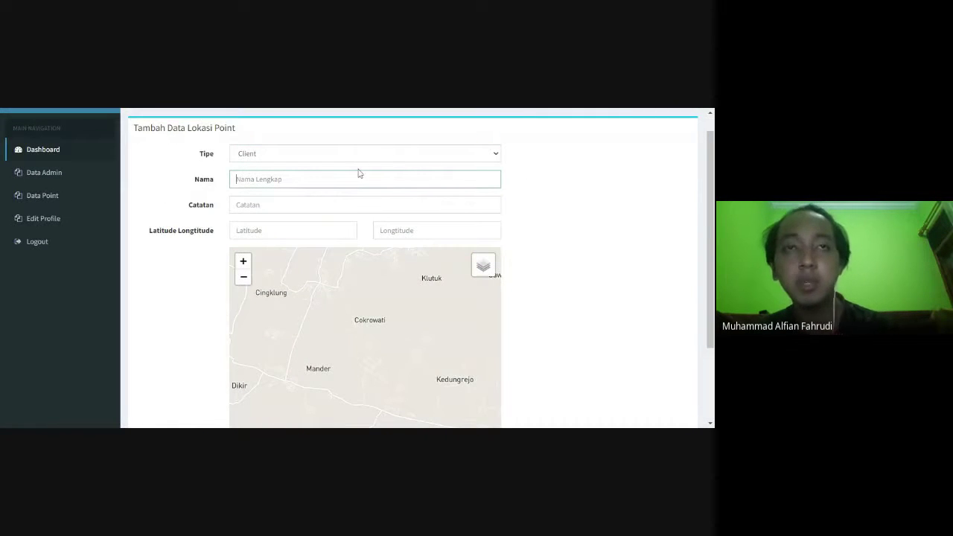
{"action": "type", "text": "Mas Hanif"}
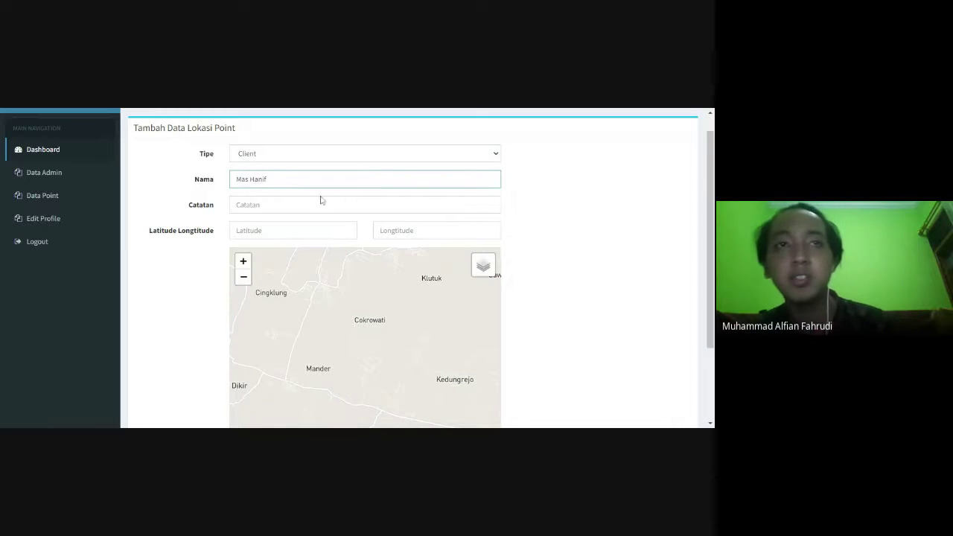
{"action": "left_click", "coordinate": [236, 205]}
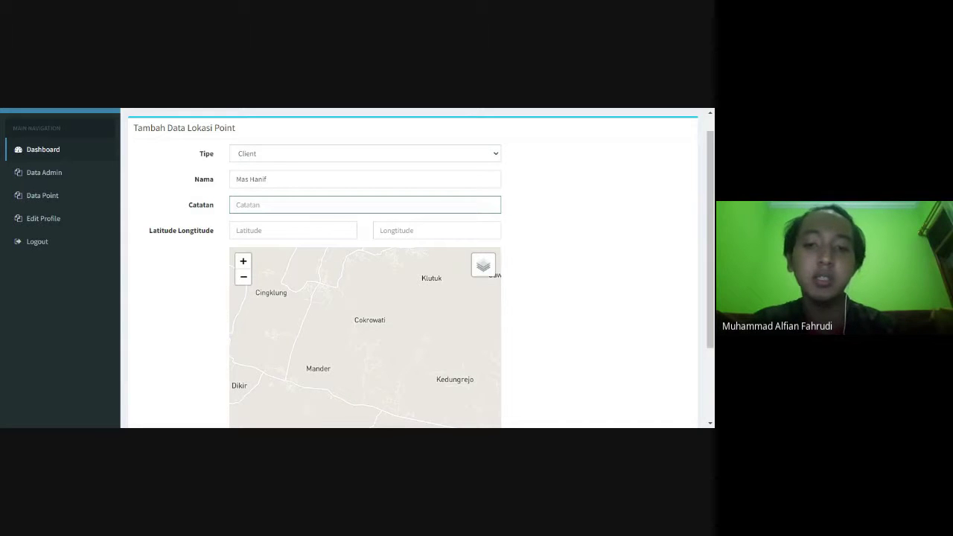
{"action": "type", "text": "rumah warna hijau"}
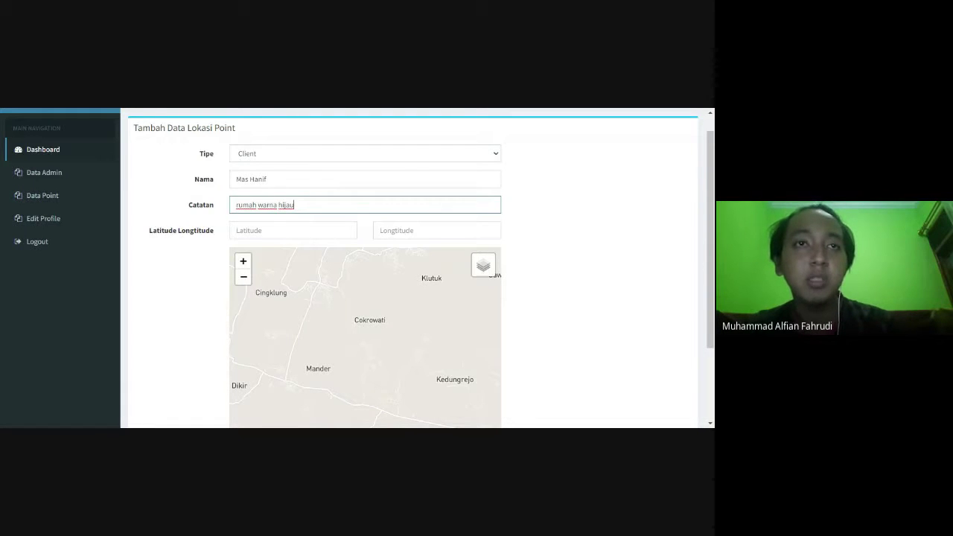
Move the point's location marker into central Surabaya on the map
{"action": "scroll", "coordinate": [401, 246], "scroll_direction": "down", "scroll_amount": 1}
{"action": "scroll", "coordinate": [402, 227], "scroll_direction": "up", "scroll_amount": 1}
{"action": "scroll", "coordinate": [393, 238], "scroll_direction": "down", "scroll_amount": 3}
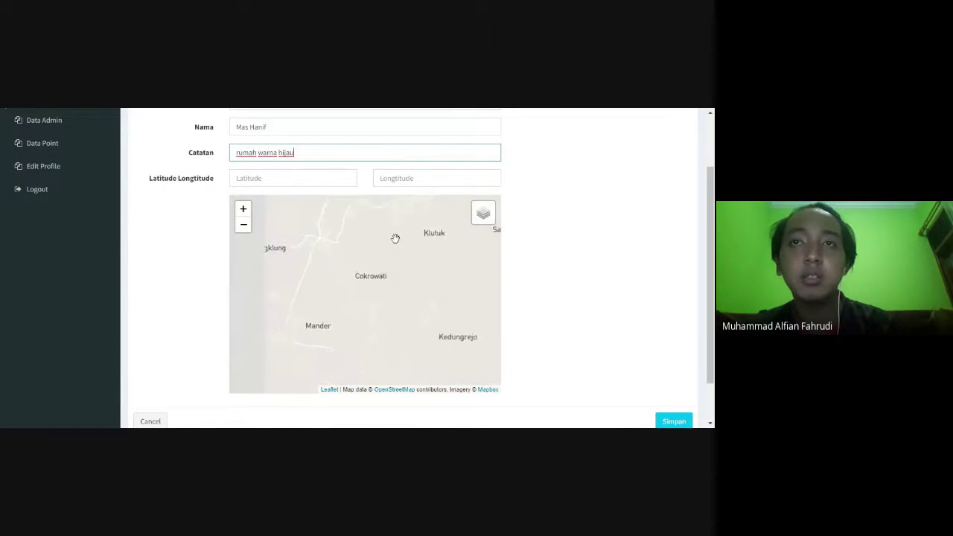
{"action": "scroll", "coordinate": [364, 270], "scroll_direction": "down", "scroll_amount": 3}
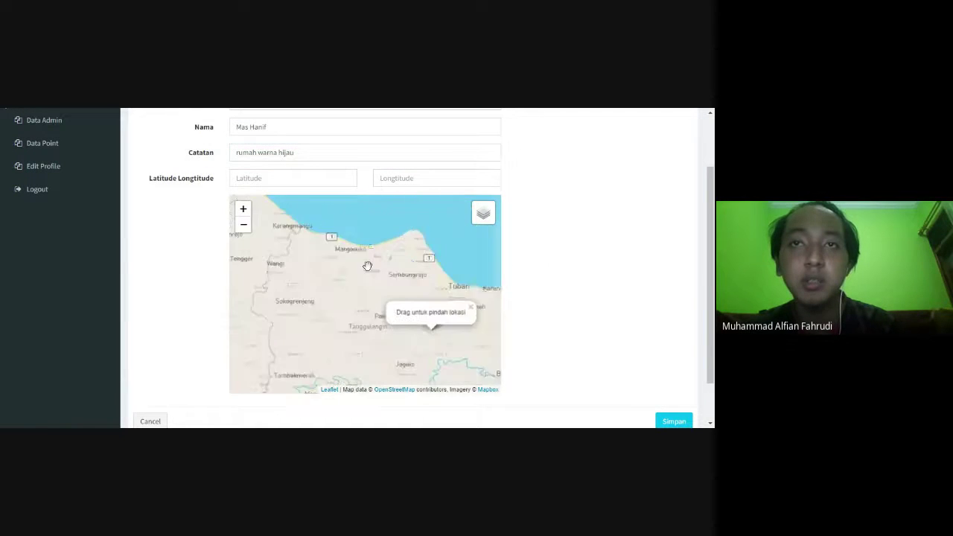
{"action": "mouse_move", "coordinate": [377, 274]}
{"action": "left_mouse_down"}
{"action": "mouse_move", "coordinate": [369, 267]}
{"action": "mouse_move", "coordinate": [400, 297]}
{"action": "mouse_move", "coordinate": [451, 292]}
{"action": "mouse_move", "coordinate": [309, 267]}
{"action": "mouse_move", "coordinate": [398, 327]}
{"action": "left_mouse_up"}
{"action": "left_click", "coordinate": [399, 291]}
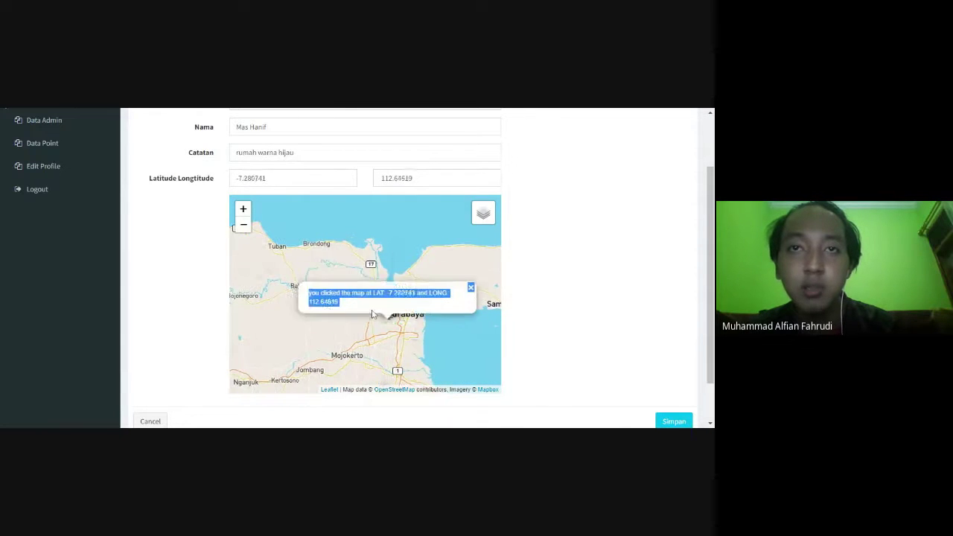
{"action": "scroll", "coordinate": [402, 320], "scroll_direction": "up", "scroll_amount": 2}
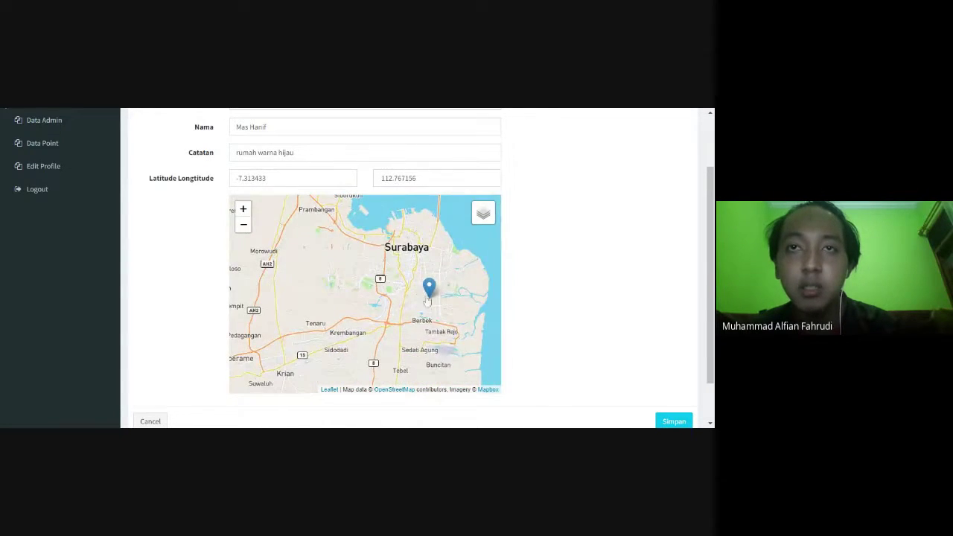
{"action": "mouse_move", "coordinate": [431, 292]}
{"action": "left_mouse_down"}
{"action": "mouse_move", "coordinate": [377, 265]}
{"action": "mouse_move", "coordinate": [363, 292]}
{"action": "mouse_move", "coordinate": [351, 285]}
{"action": "mouse_move", "coordinate": [372, 279]}
{"action": "mouse_move", "coordinate": [333, 289]}
{"action": "left_mouse_up"}
{"action": "scroll", "coordinate": [375, 291], "scroll_direction": "up", "scroll_amount": 3}
{"action": "left_click", "coordinate": [339, 290]}
{"action": "left_click", "coordinate": [343, 291]}
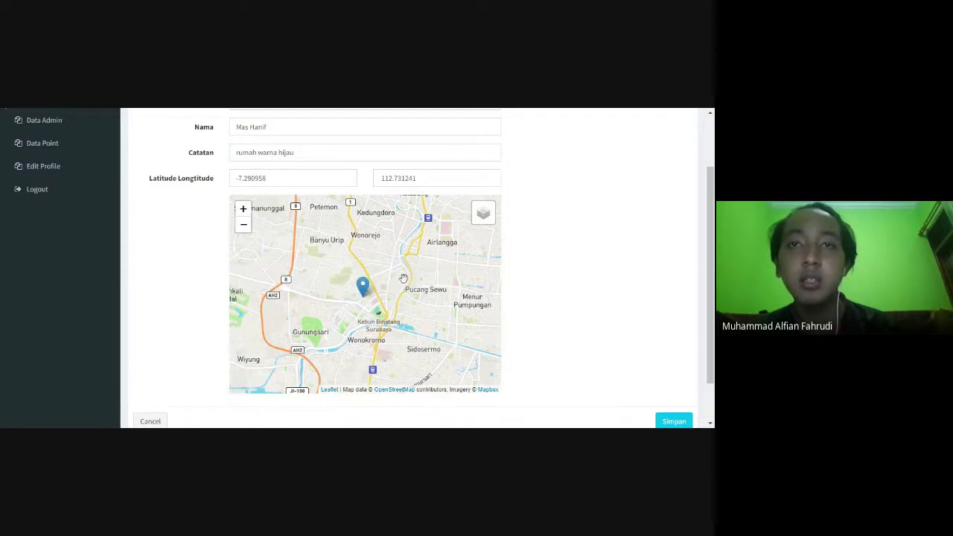
{"action": "left_click_drag", "start_coordinate": [403, 279], "coordinate": [363, 307]}
{"action": "left_click", "coordinate": [385, 215]}
{"action": "mouse_move", "coordinate": [400, 248]}
{"action": "left_mouse_down"}
{"action": "mouse_move", "coordinate": [394, 308]}
{"action": "mouse_move", "coordinate": [395, 276]}
{"action": "left_mouse_up"}
{"action": "scroll", "coordinate": [393, 275], "scroll_direction": "up", "scroll_amount": 1}
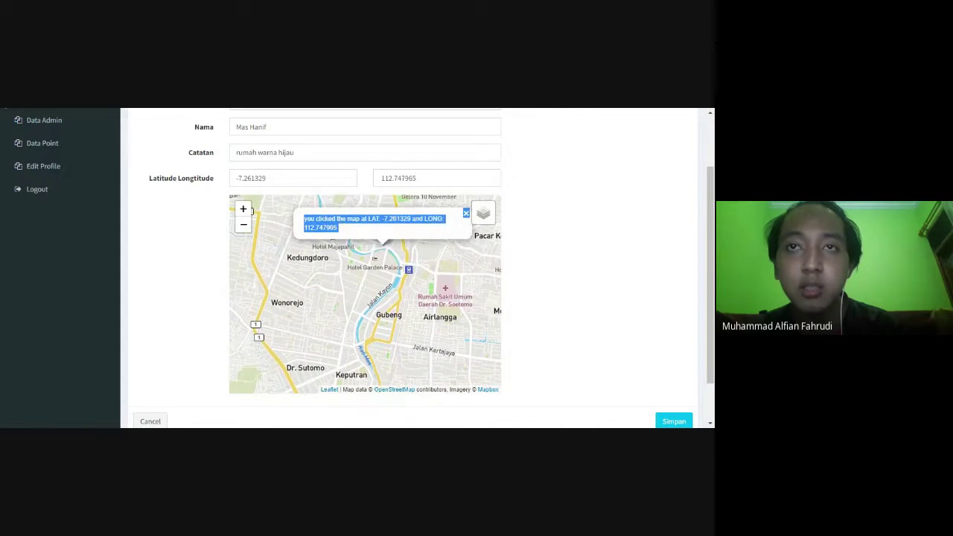
{"action": "left_click", "coordinate": [374, 258]}
Fine-tune the marker to its final position at -7.273025, 112.740761
{"action": "scroll", "coordinate": [397, 274], "scroll_direction": "down", "scroll_amount": 1}
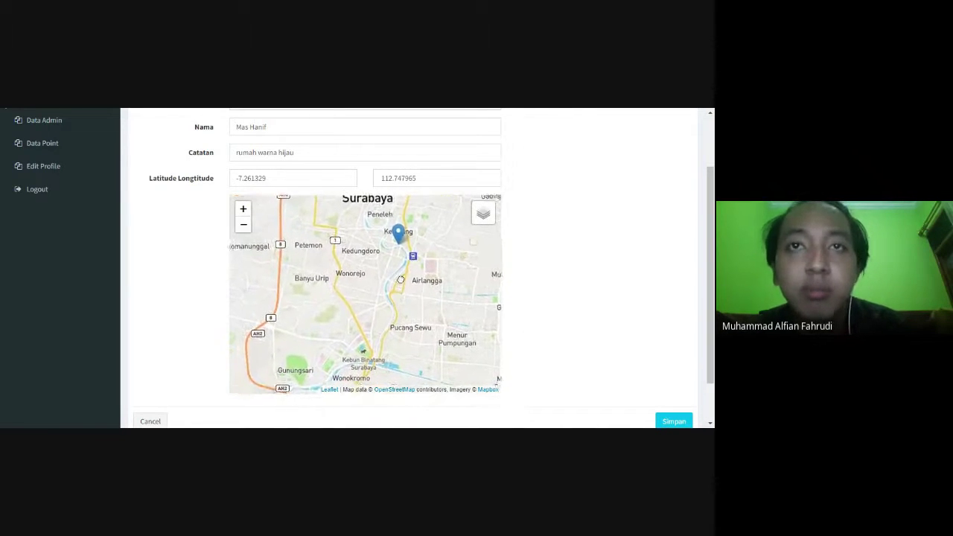
{"action": "left_click_drag", "start_coordinate": [402, 259], "coordinate": [399, 269]}
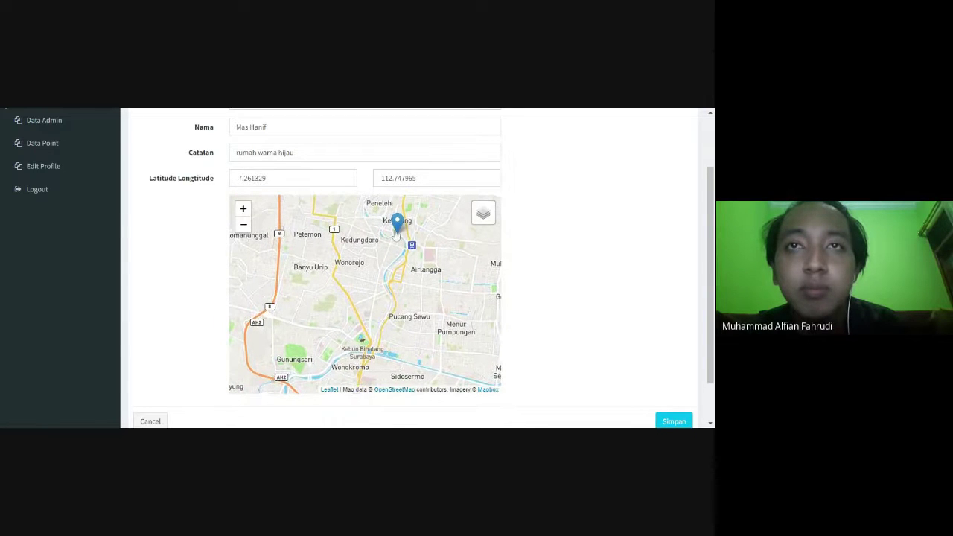
{"action": "left_click", "coordinate": [367, 266]}
{"action": "scroll", "coordinate": [372, 268], "scroll_direction": "up", "scroll_amount": 3}
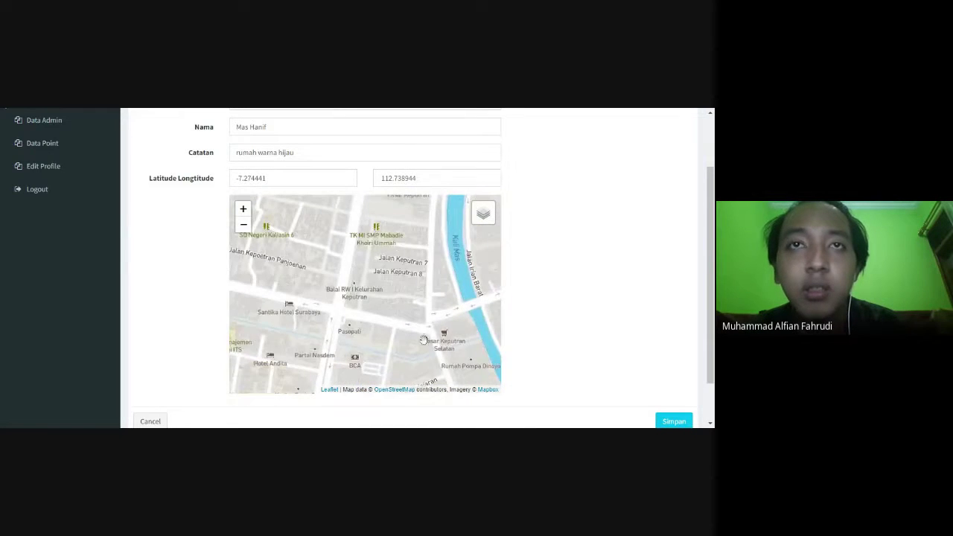
{"action": "left_click_drag", "start_coordinate": [363, 257], "coordinate": [389, 310]}
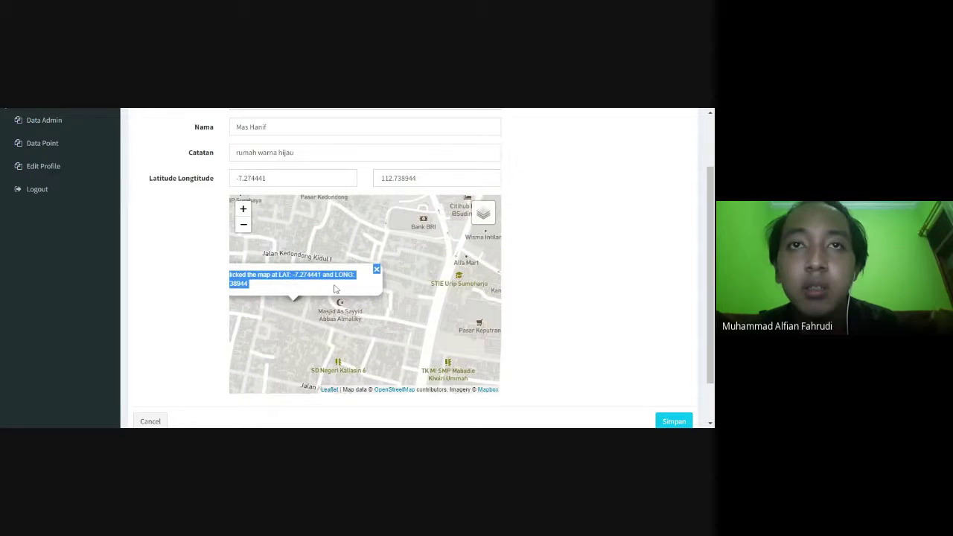
{"action": "left_click", "coordinate": [375, 271]}
{"action": "left_click", "coordinate": [376, 224]}
{"action": "left_click", "coordinate": [484, 196]}
{"action": "mouse_move", "coordinate": [429, 232]}
{"action": "left_mouse_down"}
{"action": "mouse_move", "coordinate": [406, 273]}
{"action": "mouse_move", "coordinate": [389, 278]}
{"action": "mouse_move", "coordinate": [389, 261]}
{"action": "mouse_move", "coordinate": [395, 286]}
{"action": "mouse_move", "coordinate": [403, 258]}
{"action": "mouse_move", "coordinate": [387, 265]}
{"action": "left_mouse_up"}
{"action": "scroll", "coordinate": [405, 274], "scroll_direction": "up", "scroll_amount": 1}
{"action": "mouse_move", "coordinate": [337, 239]}
{"action": "left_mouse_down"}
{"action": "mouse_move", "coordinate": [357, 246]}
{"action": "mouse_move", "coordinate": [351, 240]}
{"action": "mouse_move", "coordinate": [337, 256]}
{"action": "left_mouse_up"}
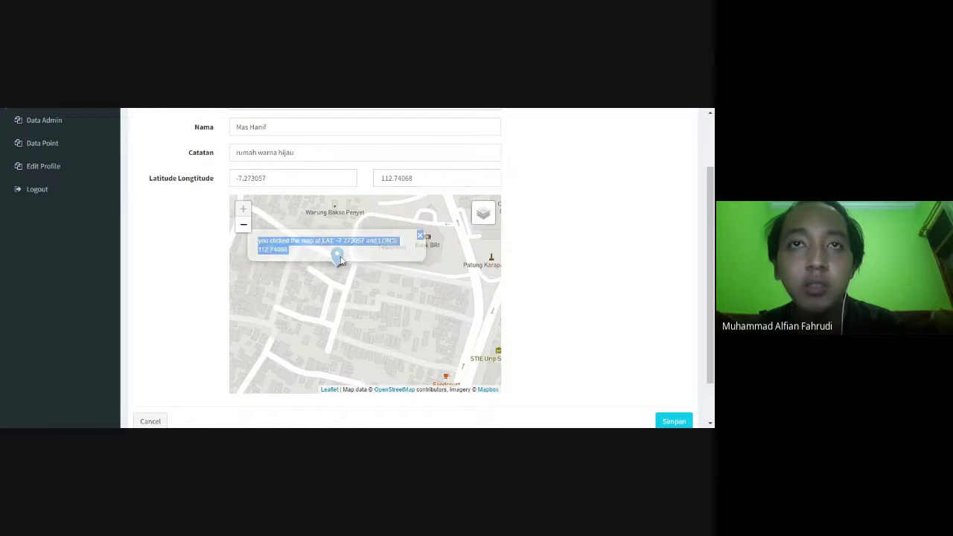
{"action": "scroll", "coordinate": [707, 258], "scroll_direction": "down", "scroll_amount": 2}
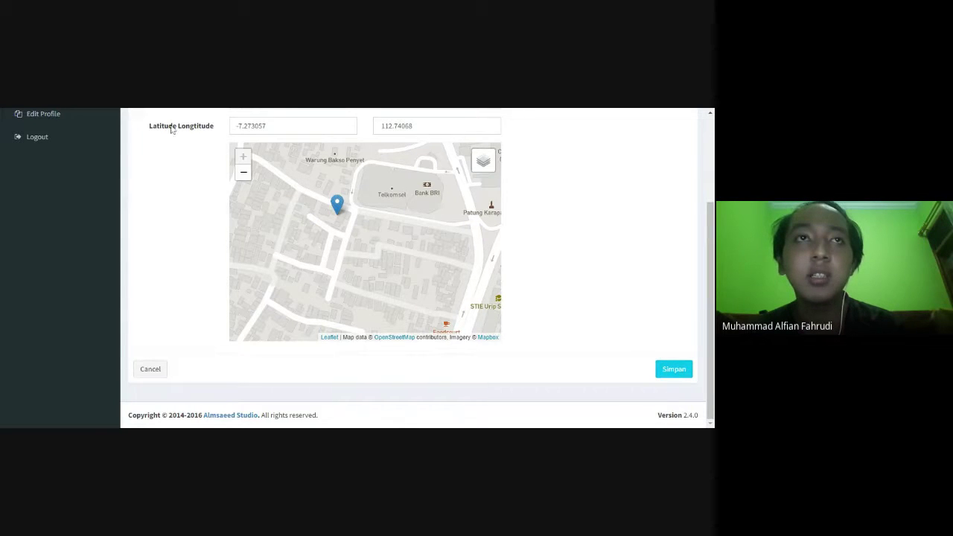
{"action": "left_click_drag", "start_coordinate": [338, 207], "coordinate": [345, 203]}
Save the client point and confirm it heads the now 31-entry Data Point table
{"action": "left_click", "coordinate": [344, 201]}
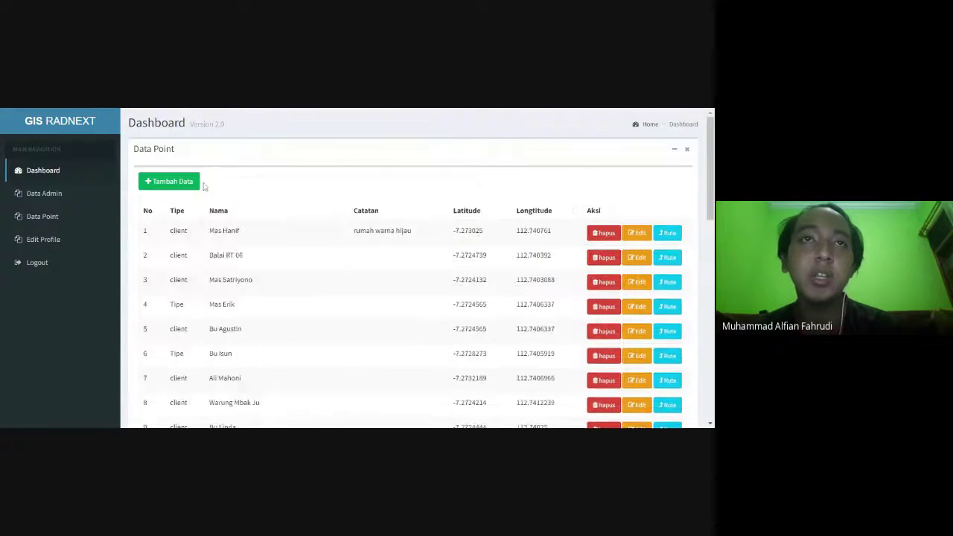
{"action": "scroll", "coordinate": [232, 213], "scroll_direction": "down", "scroll_amount": 1}
{"action": "scroll", "coordinate": [233, 201], "scroll_direction": "up", "scroll_amount": 2}
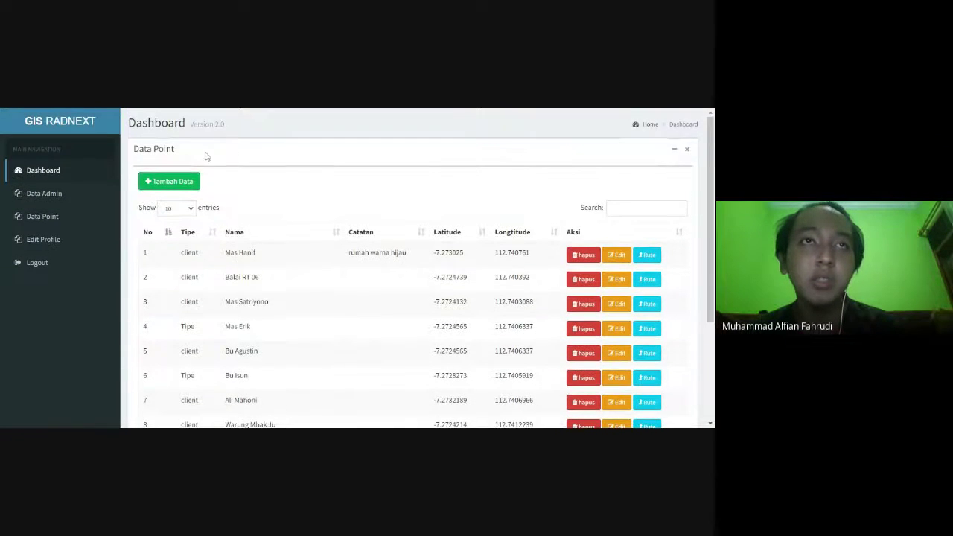
{"action": "scroll", "coordinate": [241, 245], "scroll_direction": "down", "scroll_amount": 1}
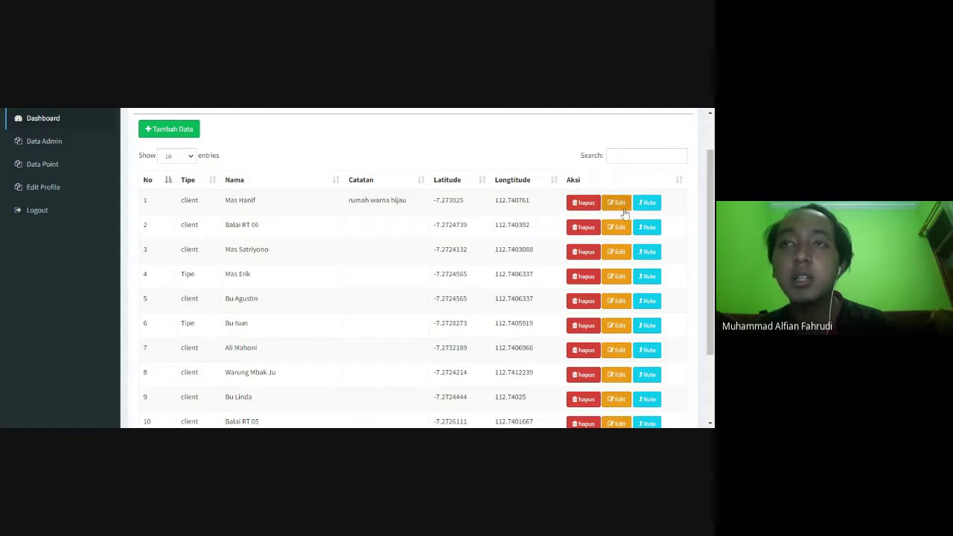
{"action": "scroll", "coordinate": [652, 209], "scroll_direction": "down", "scroll_amount": 3}
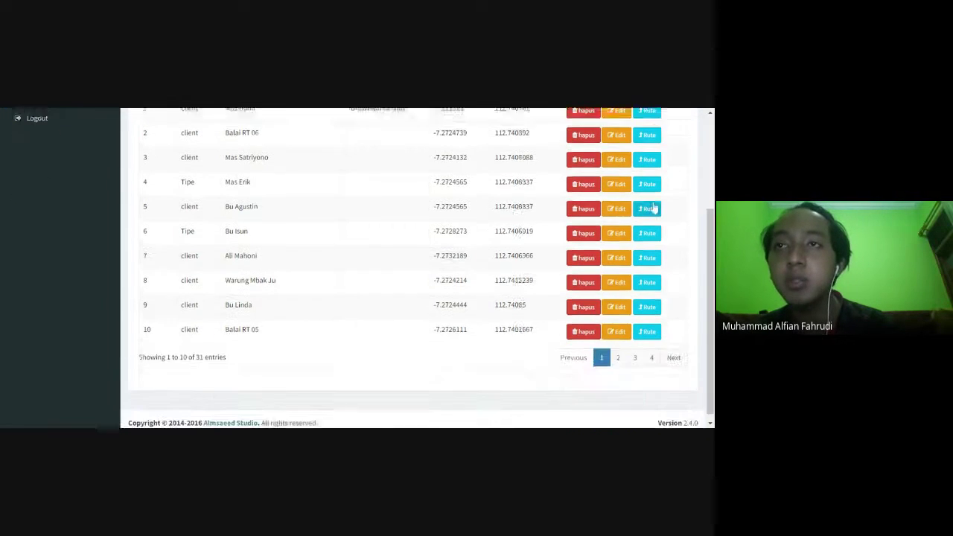
{"action": "scroll", "coordinate": [652, 209], "scroll_direction": "up", "scroll_amount": 3}
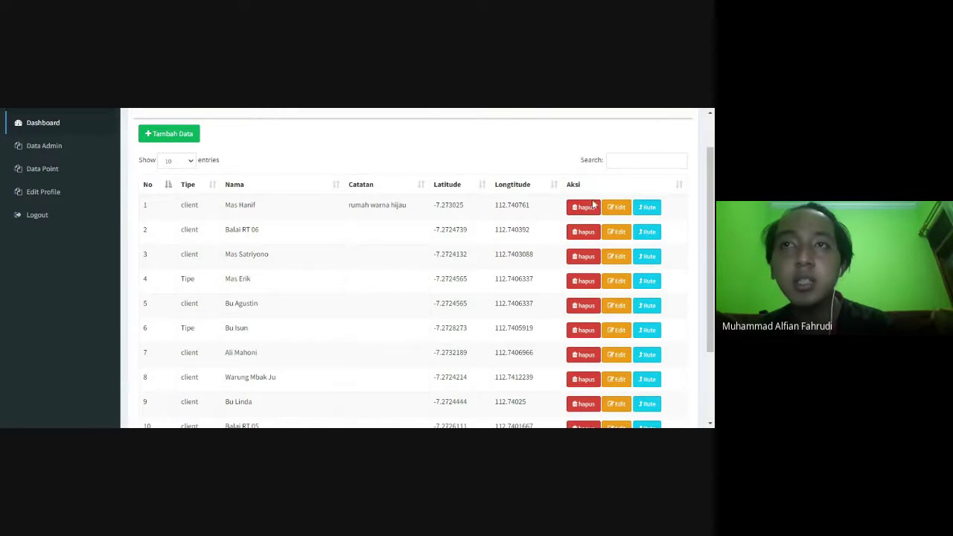
{"action": "left_click", "coordinate": [646, 211]}
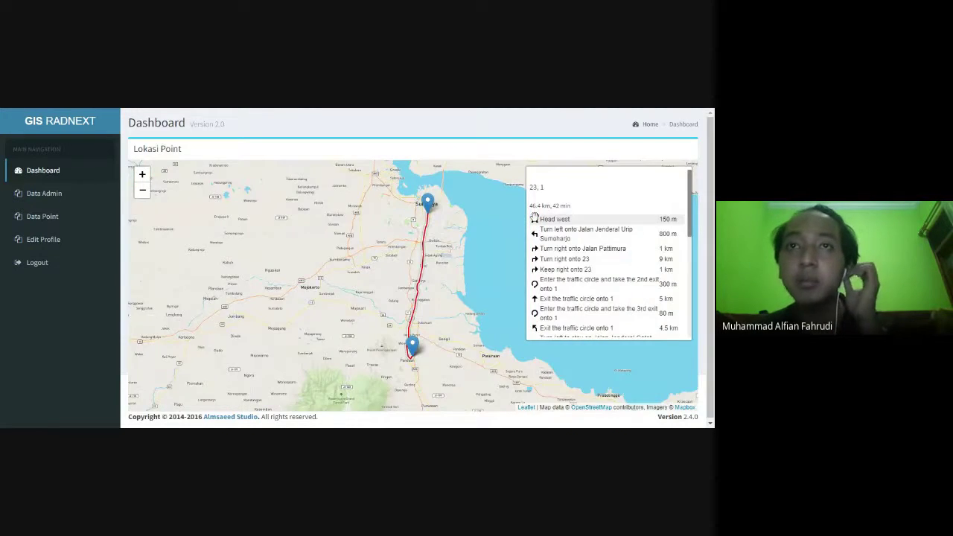
{"action": "left_click_drag", "start_coordinate": [432, 304], "coordinate": [439, 283]}
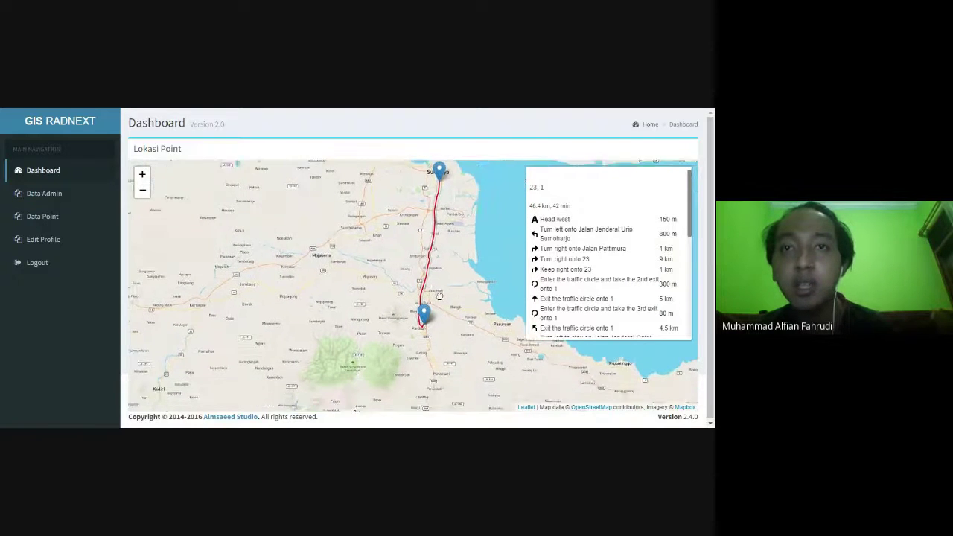
{"action": "scroll", "coordinate": [441, 280], "scroll_direction": "up", "scroll_amount": 1}
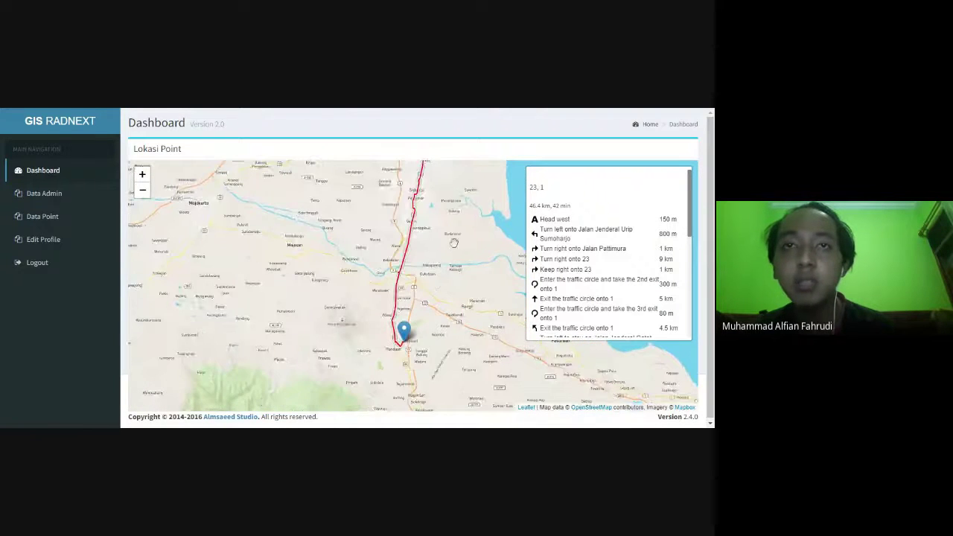
{"action": "mouse_move", "coordinate": [454, 243]}
{"action": "left_mouse_down"}
{"action": "mouse_move", "coordinate": [469, 213]}
{"action": "mouse_move", "coordinate": [449, 296]}
{"action": "left_mouse_up"}
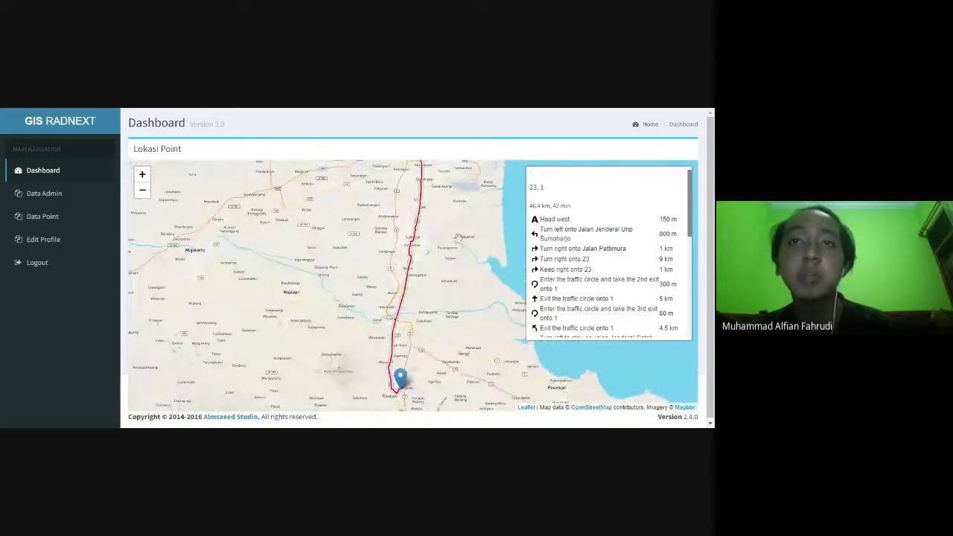
{"action": "mouse_move", "coordinate": [459, 237]}
{"action": "left_mouse_down"}
{"action": "mouse_move", "coordinate": [469, 186]}
{"action": "mouse_move", "coordinate": [451, 276]}
{"action": "mouse_move", "coordinate": [455, 224]}
{"action": "left_mouse_up"}
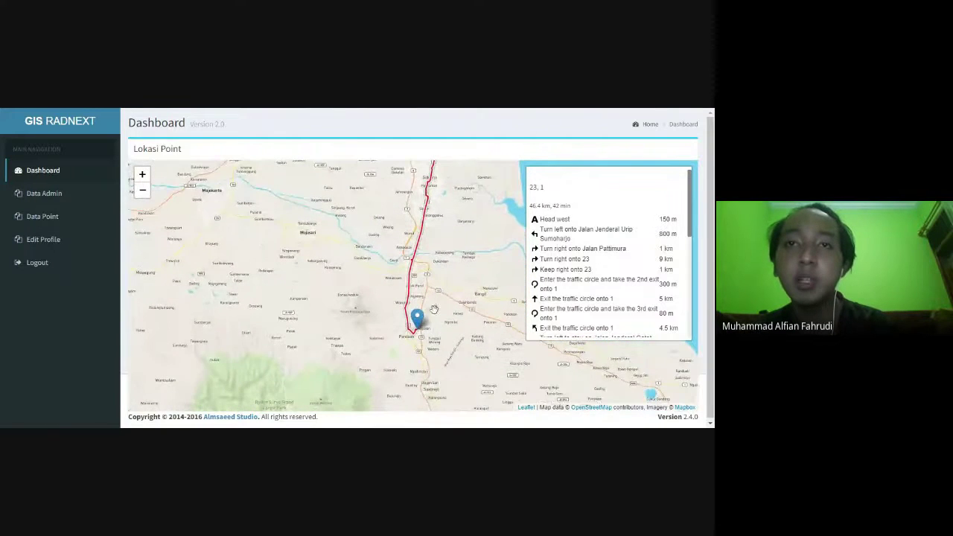
{"action": "left_click_drag", "start_coordinate": [433, 308], "coordinate": [433, 271]}
{"action": "scroll", "coordinate": [433, 271], "scroll_direction": "up", "scroll_amount": 1}
{"action": "mouse_move", "coordinate": [446, 237]}
{"action": "left_mouse_down"}
{"action": "mouse_move", "coordinate": [442, 316]}
{"action": "mouse_move", "coordinate": [454, 264]}
{"action": "mouse_move", "coordinate": [445, 315]}
{"action": "left_mouse_up"}
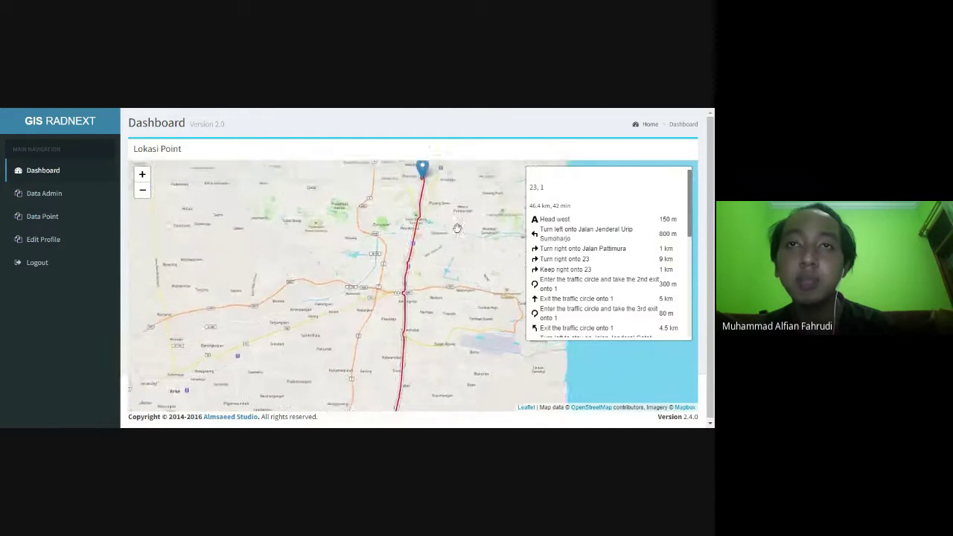
{"action": "left_click_drag", "start_coordinate": [457, 229], "coordinate": [447, 292]}
{"action": "scroll", "coordinate": [440, 255], "scroll_direction": "up", "scroll_amount": 4}
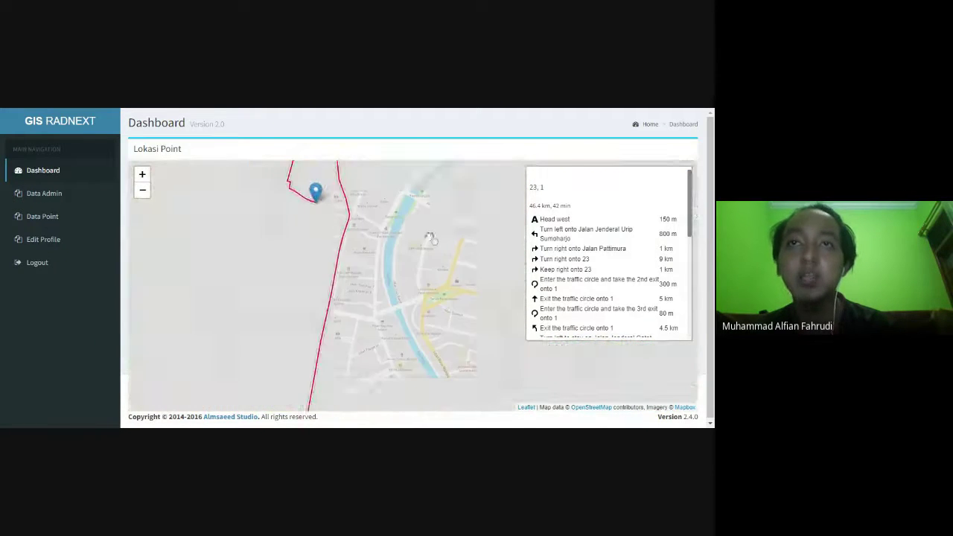
{"action": "scroll", "coordinate": [429, 237], "scroll_direction": "down", "scroll_amount": 4}
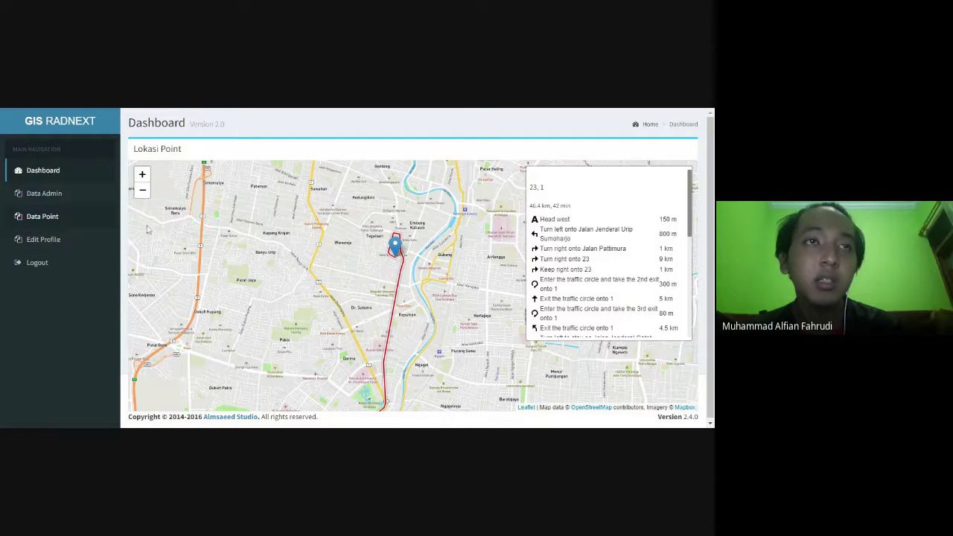
{"action": "left_click", "coordinate": [42, 215]}
{"action": "scroll", "coordinate": [555, 218], "scroll_direction": "down", "scroll_amount": 3}
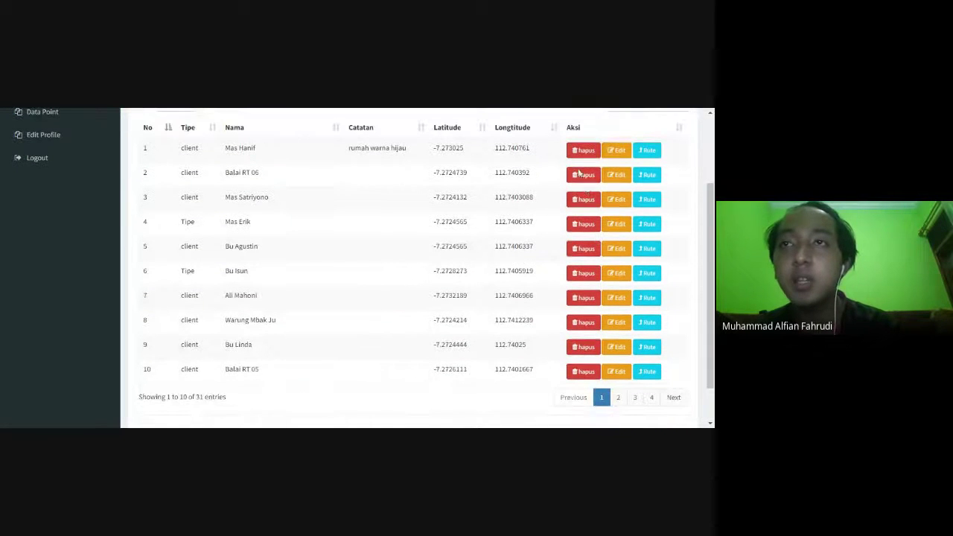
Append ', pagar abu-abu' to the first client point's note
{"action": "left_click", "coordinate": [617, 149]}
{"action": "left_click", "coordinate": [296, 225]}
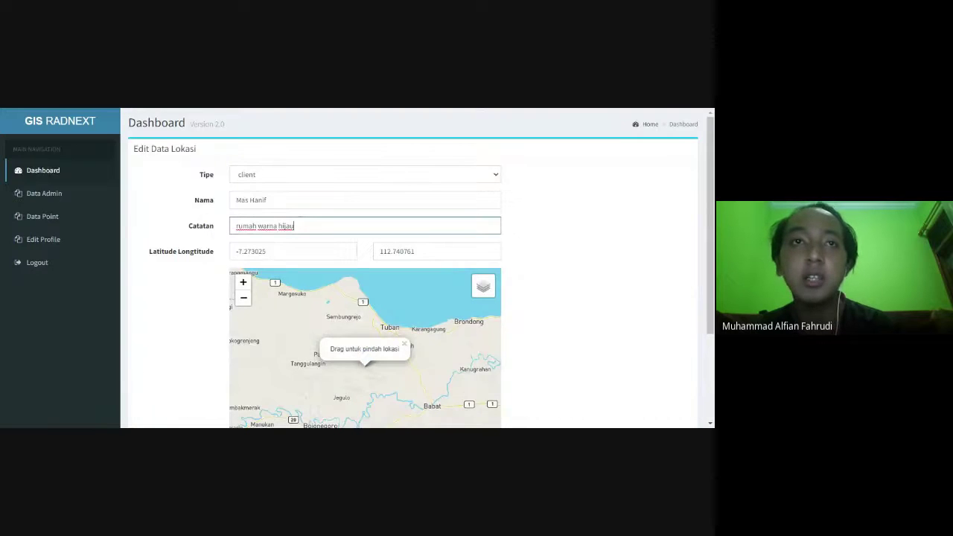
{"action": "type", "text": ","}
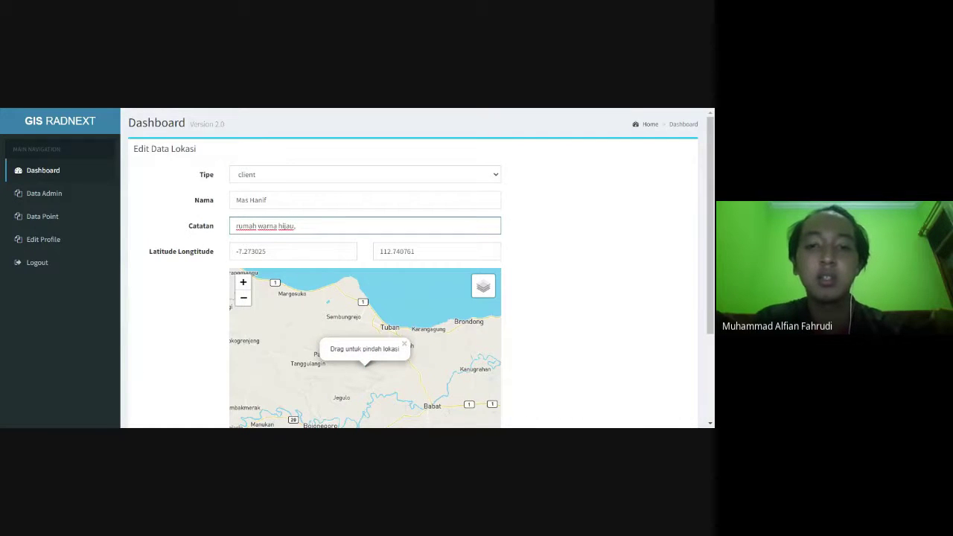
{"action": "type", "text": " pagar abu-abu"}
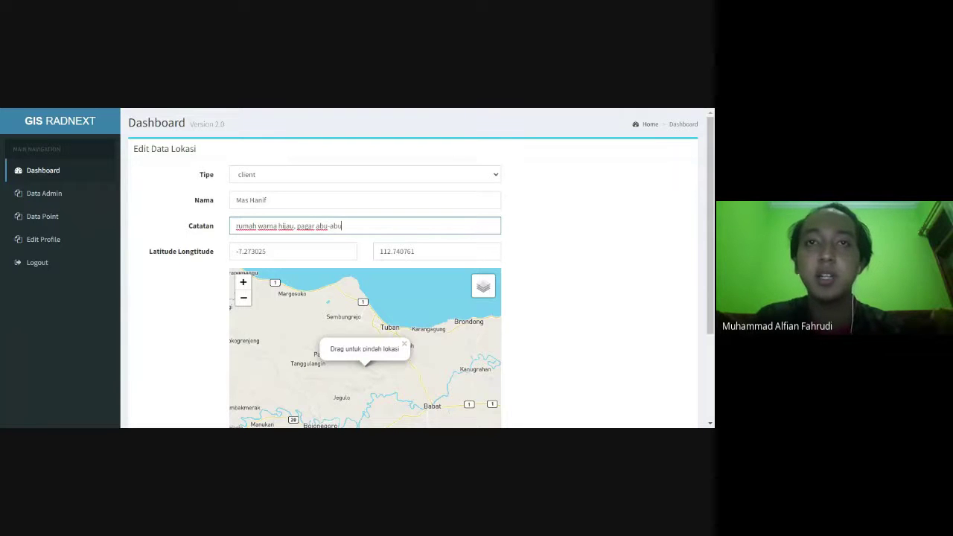
{"action": "scroll", "coordinate": [551, 266], "scroll_direction": "down", "scroll_amount": 2}
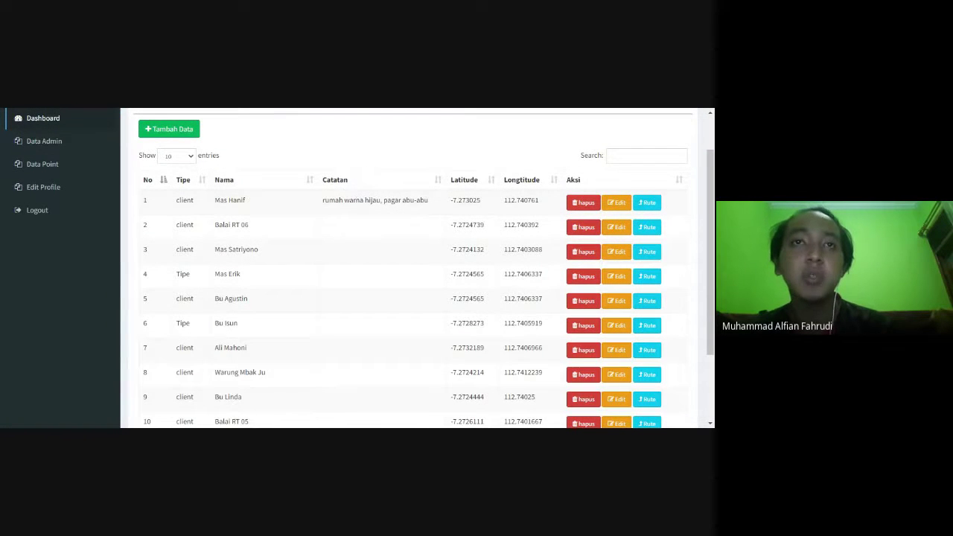
{"action": "left_click_drag", "start_coordinate": [383, 200], "coordinate": [433, 205]}
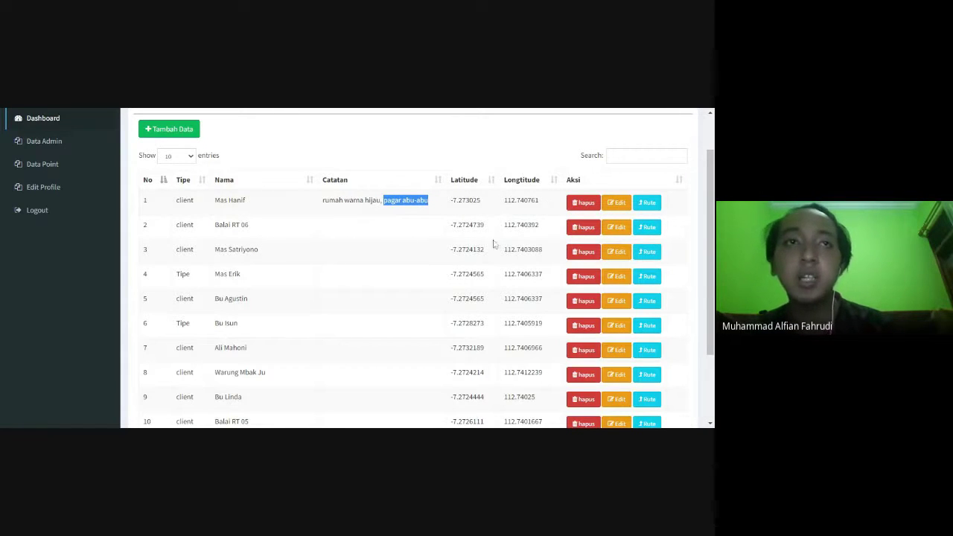
Delete the first client point, leaving Balai RT 06 at the top of the list
{"action": "left_click", "coordinate": [587, 202]}
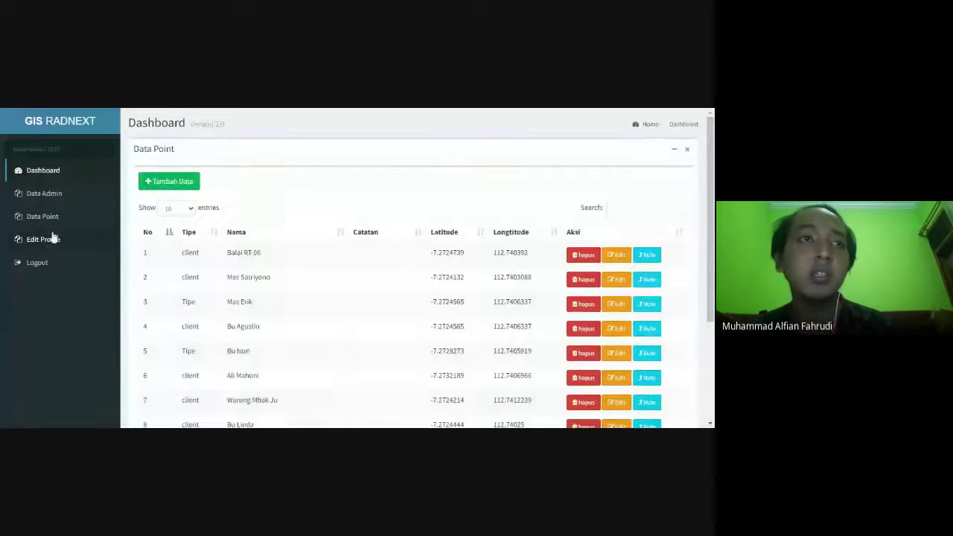
{"action": "scroll", "coordinate": [61, 241], "scroll_direction": "down", "scroll_amount": 1}
{"action": "scroll", "coordinate": [64, 186], "scroll_direction": "up", "scroll_amount": 2}
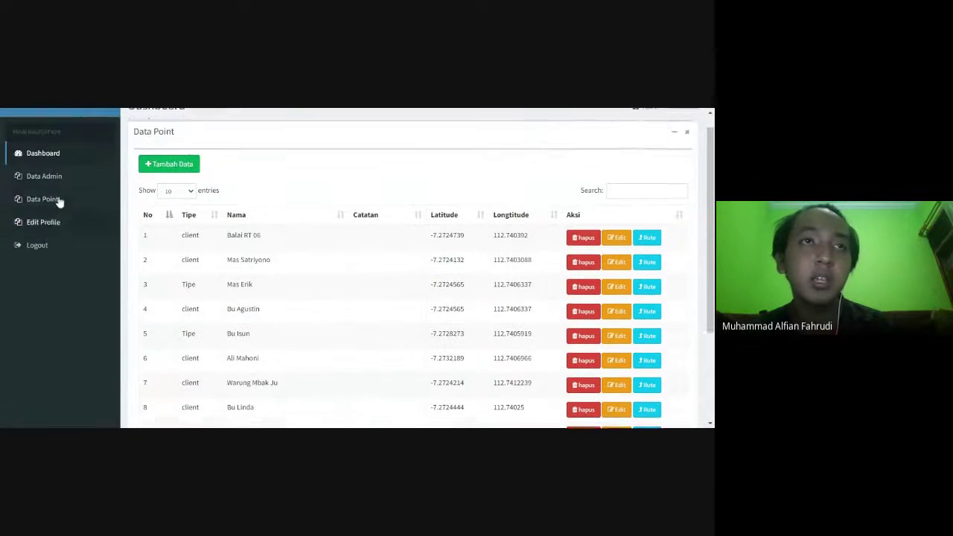
Change the admin's name, phone number and password, save, and return to the Dashboard map
{"action": "left_click", "coordinate": [61, 243]}
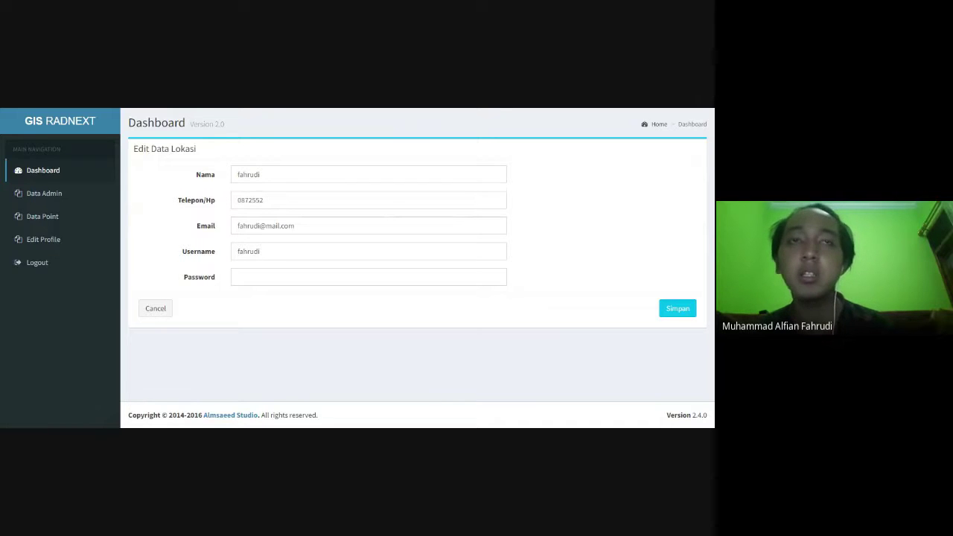
{"action": "double_click", "coordinate": [252, 174]}
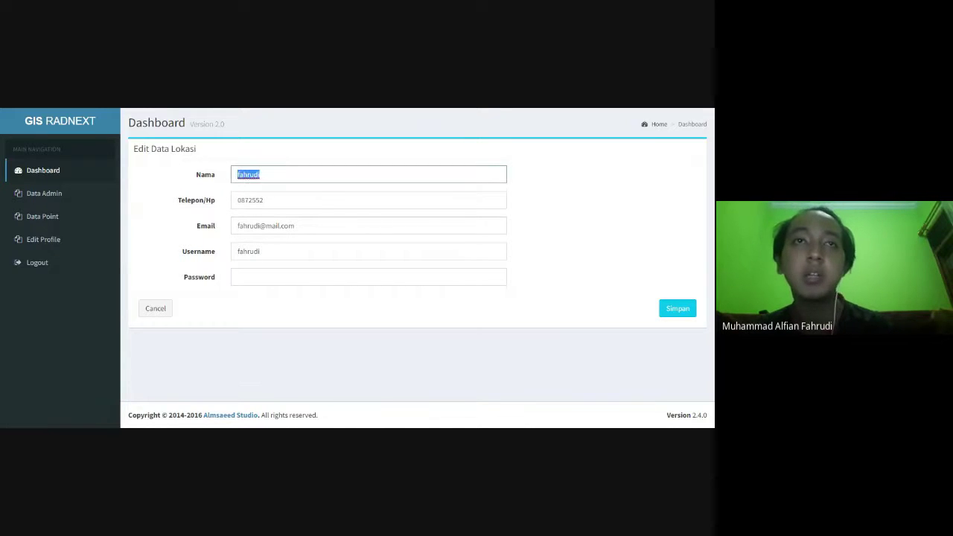
{"action": "type", "text": "Alfian"}
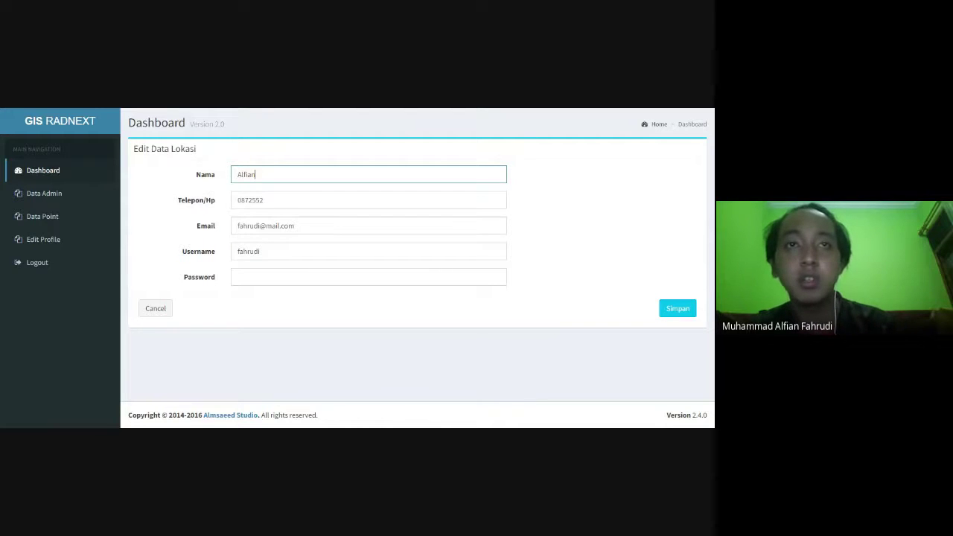
{"action": "key", "text": "Tab"}
{"action": "type", "text": "08"}
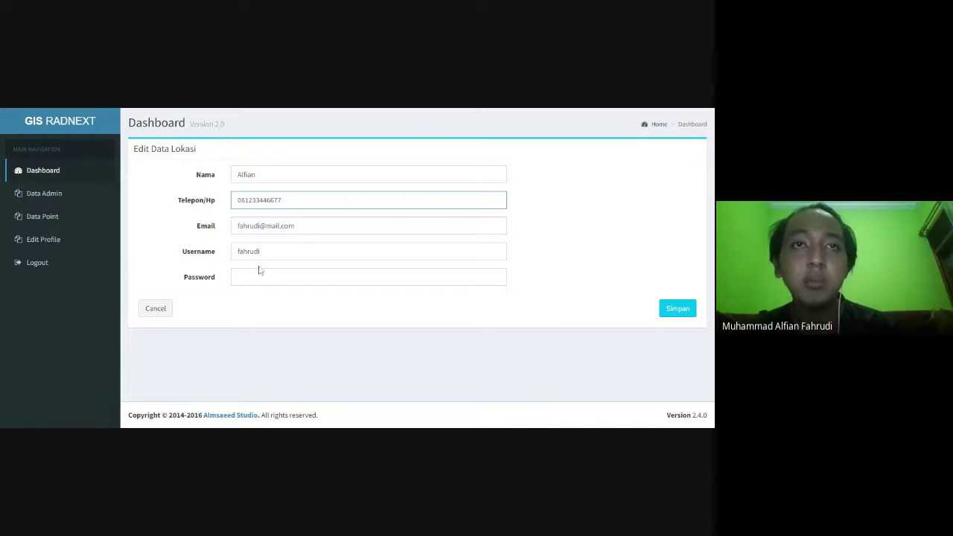
{"action": "left_click", "coordinate": [238, 277]}
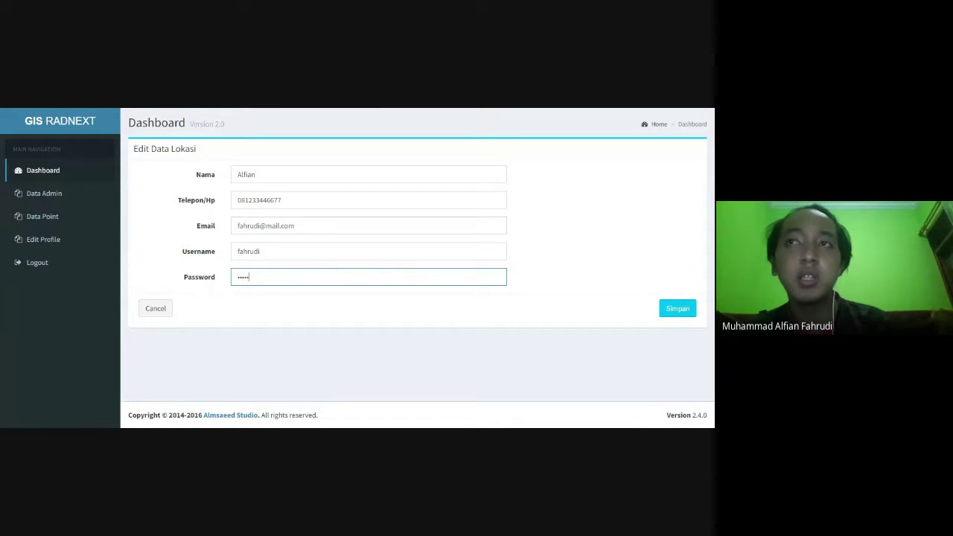
{"action": "left_click", "coordinate": [674, 310]}
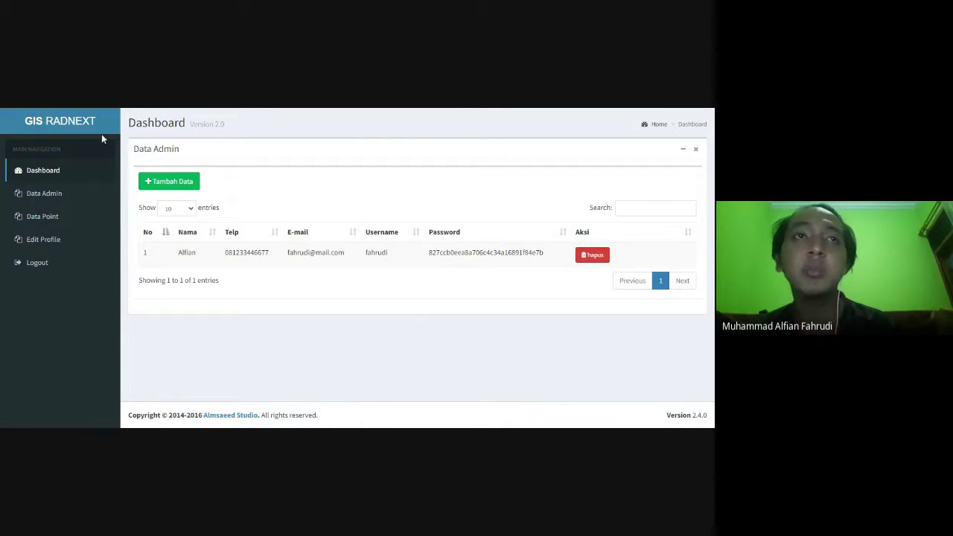
{"action": "left_click", "coordinate": [69, 172]}
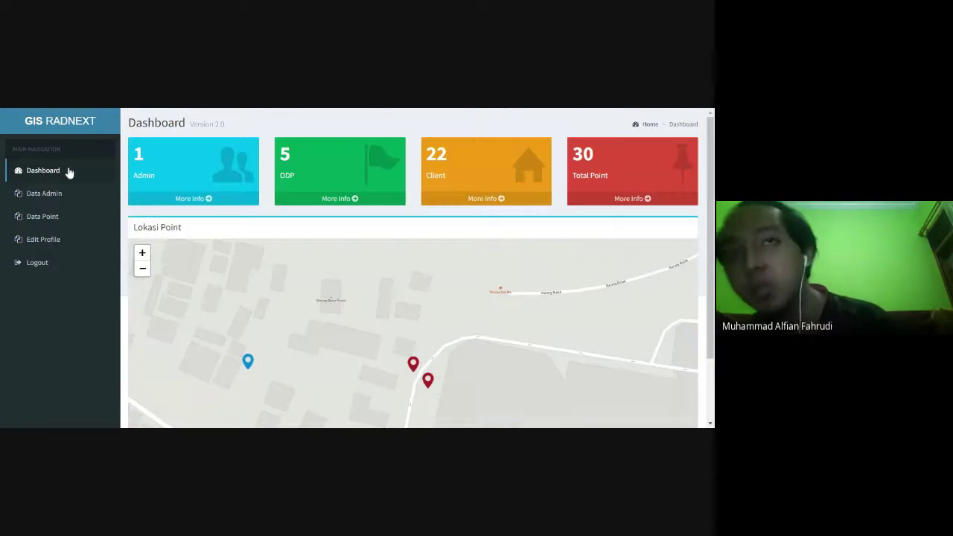
{"action": "scroll", "coordinate": [233, 201], "scroll_direction": "down", "scroll_amount": 2}
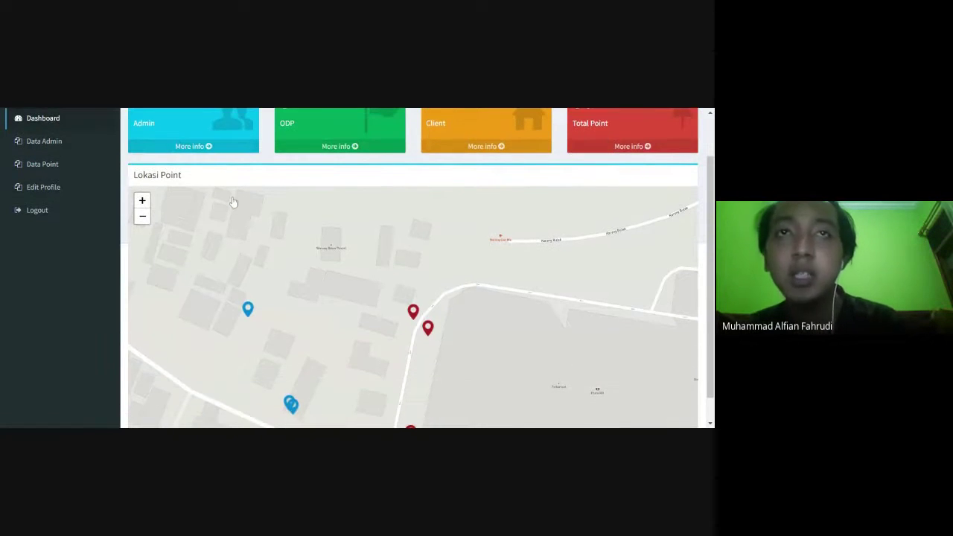